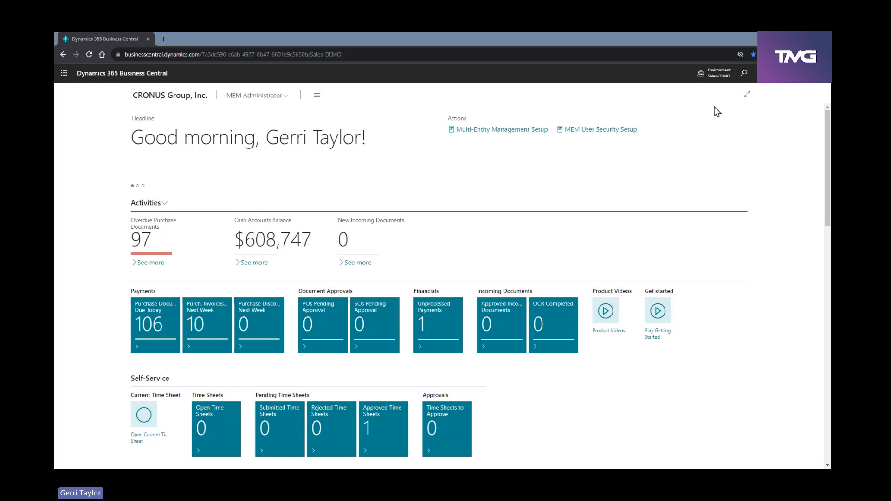
Review the list of available companies across the environments and close it
left_click(717, 75)
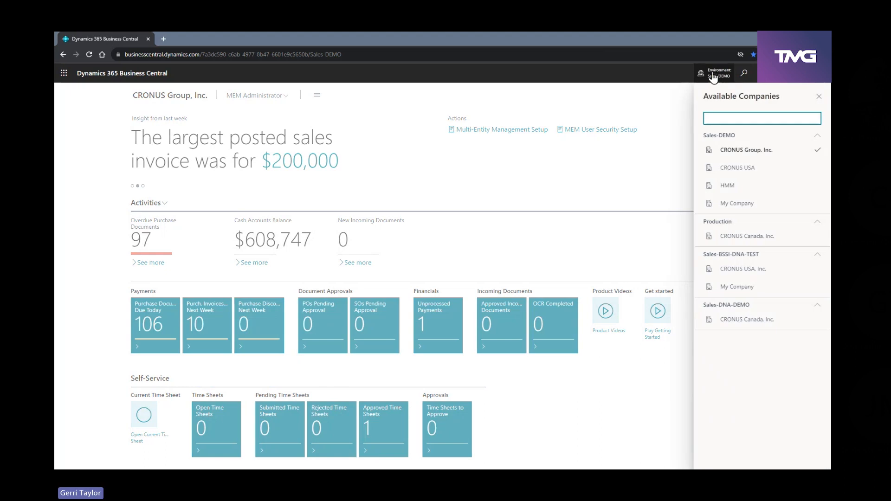
left_click(395, 148)
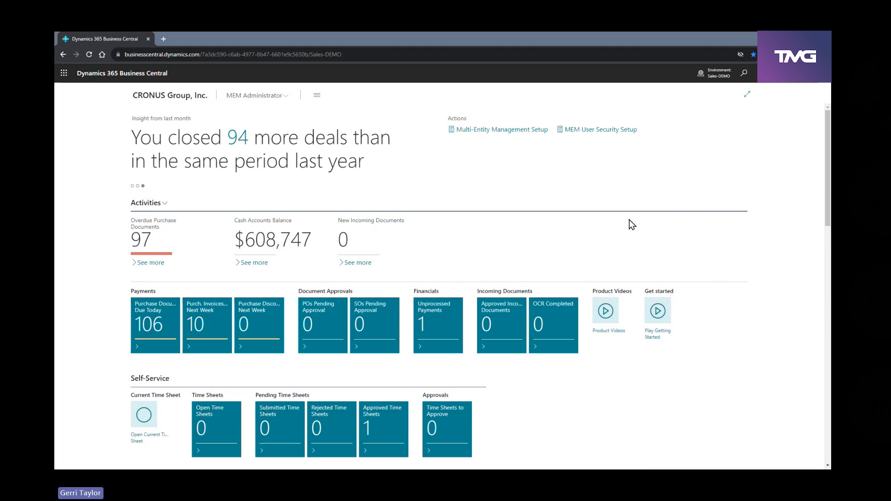
Search for "dimen", open the Dimensions page and display the dimension values of the COMPANY dimension
left_click(744, 75)
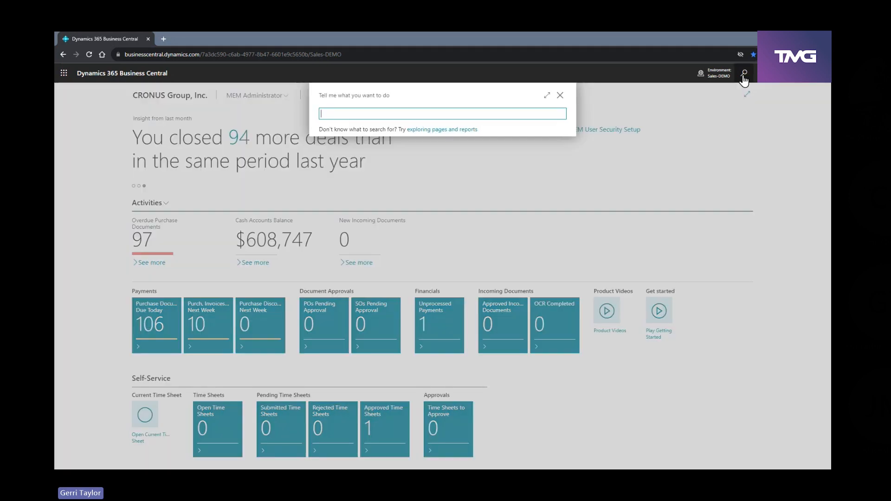
type("dimen")
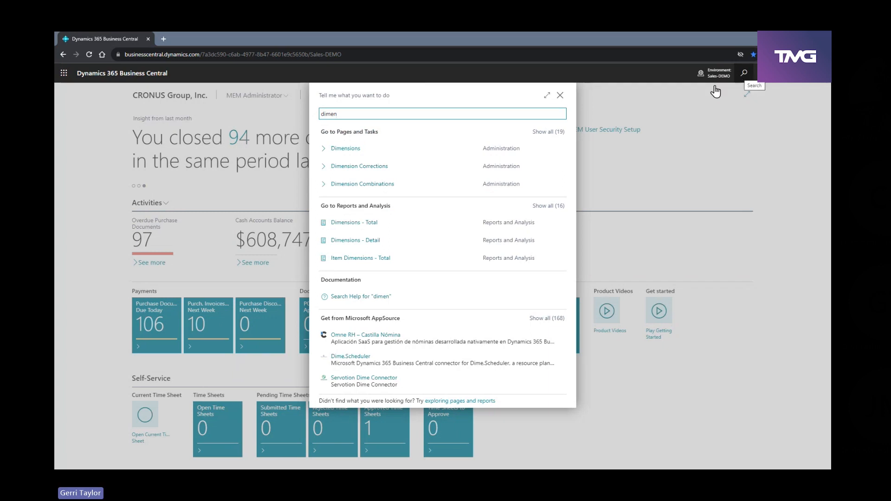
left_click(353, 149)
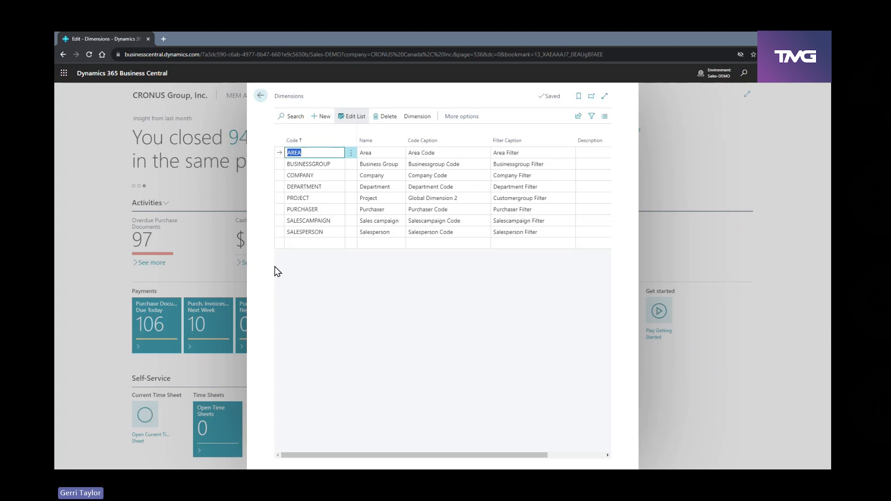
left_click(321, 177)
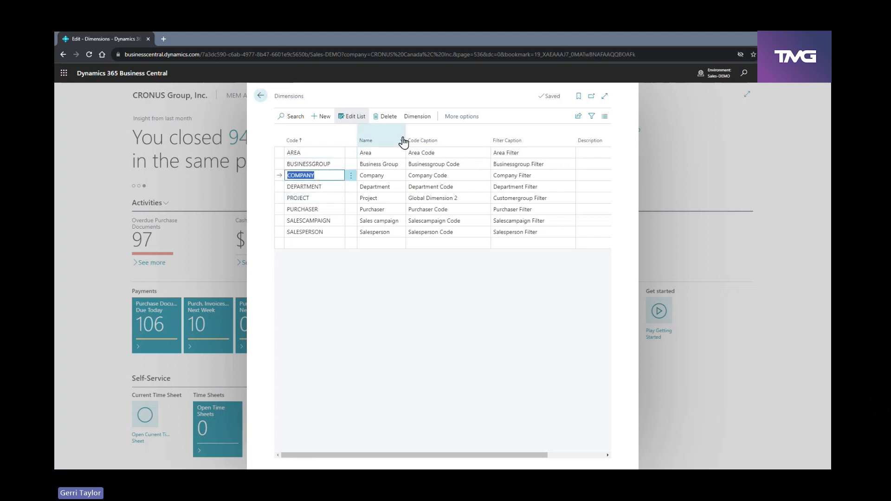
left_click(415, 117)
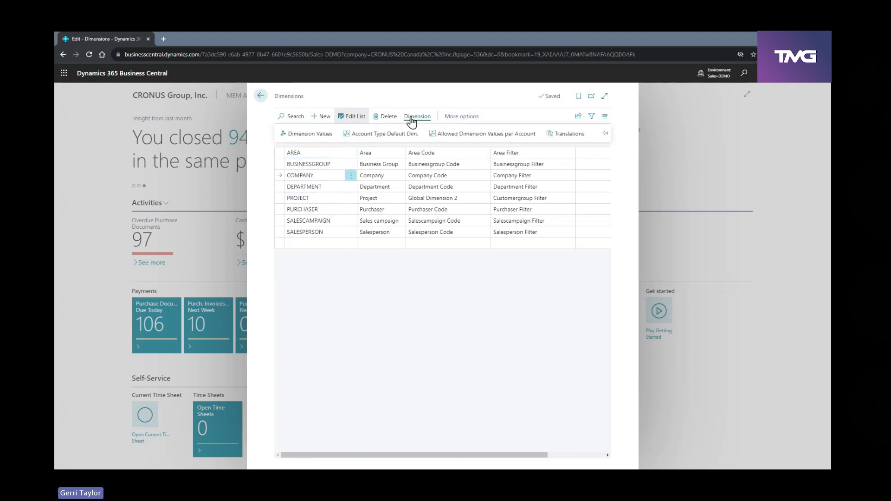
left_click(307, 134)
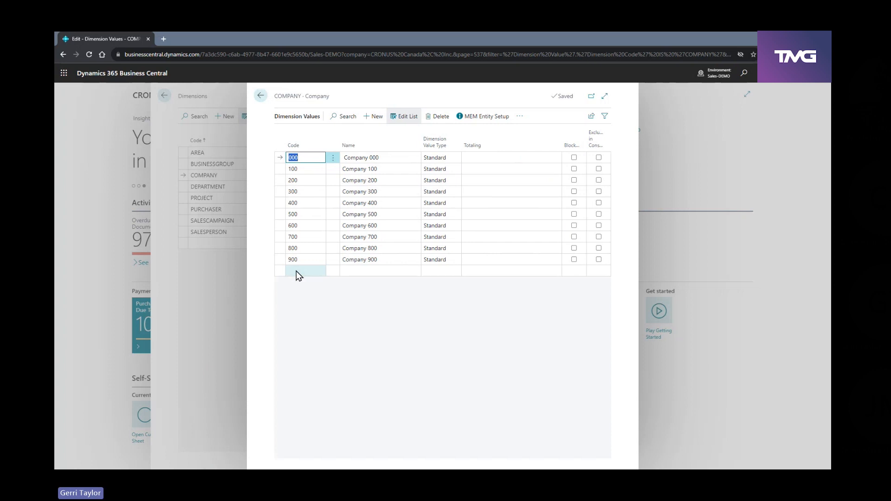
Examine the MEM Entity Setup of company 000, including its Payments and Sales Number Series sections, and return to the home page
left_click(494, 121)
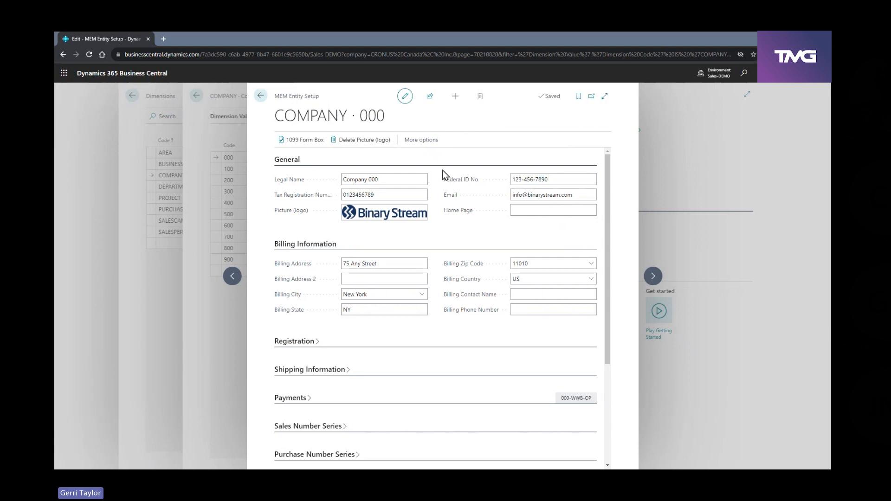
mouse_move(445, 182)
left_click(303, 403)
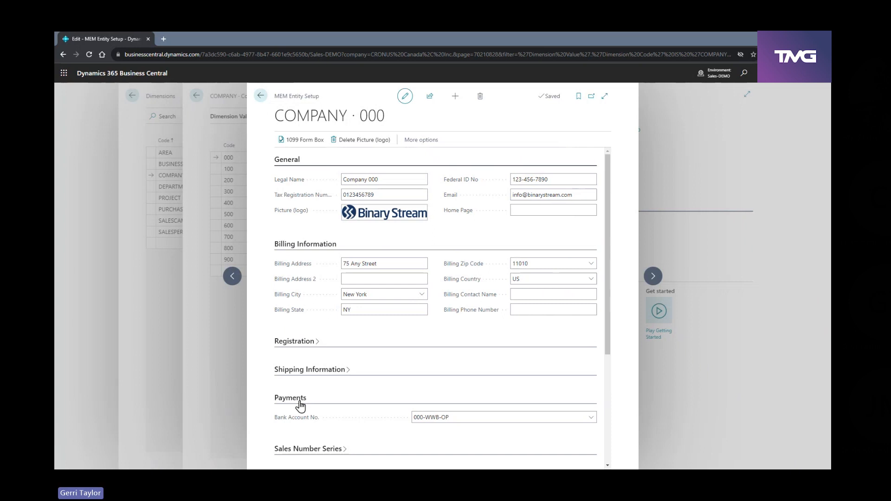
scroll(300, 406, "down", 1)
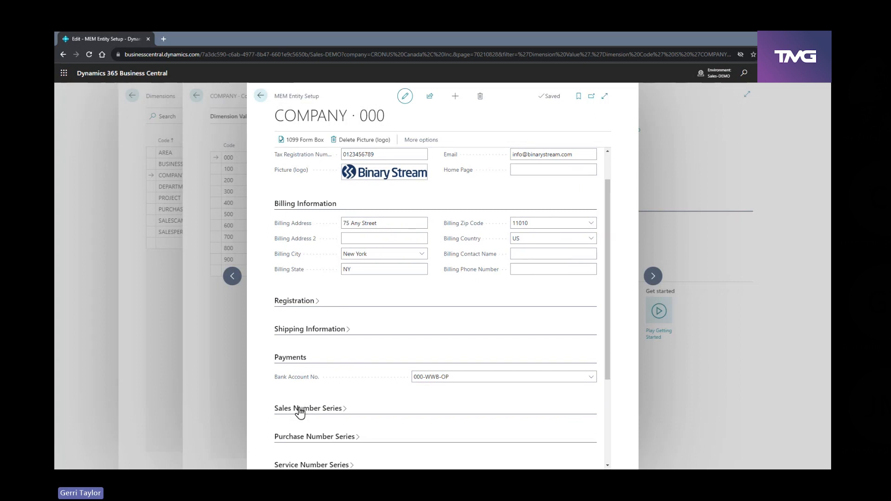
left_click(300, 409)
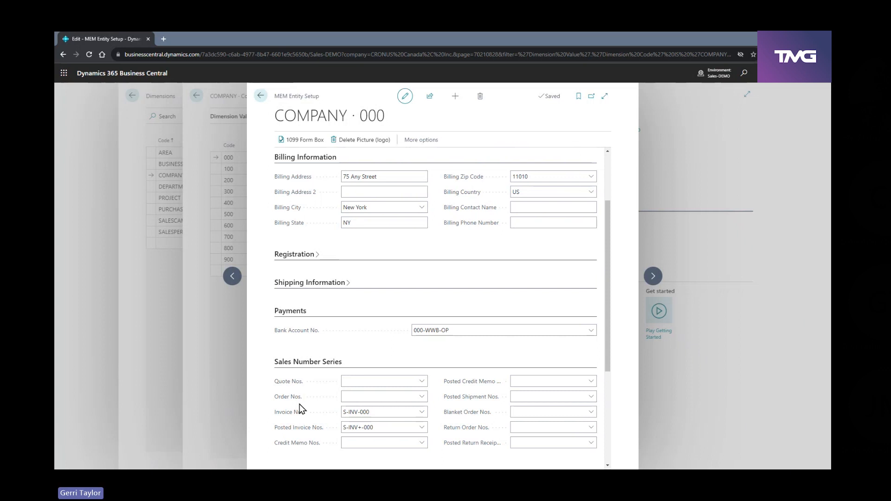
left_click(308, 362)
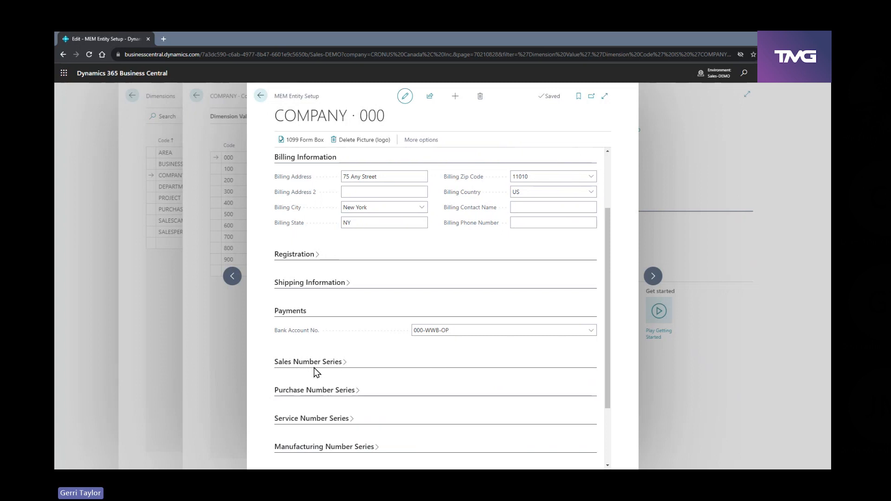
scroll(315, 372, "down", 1)
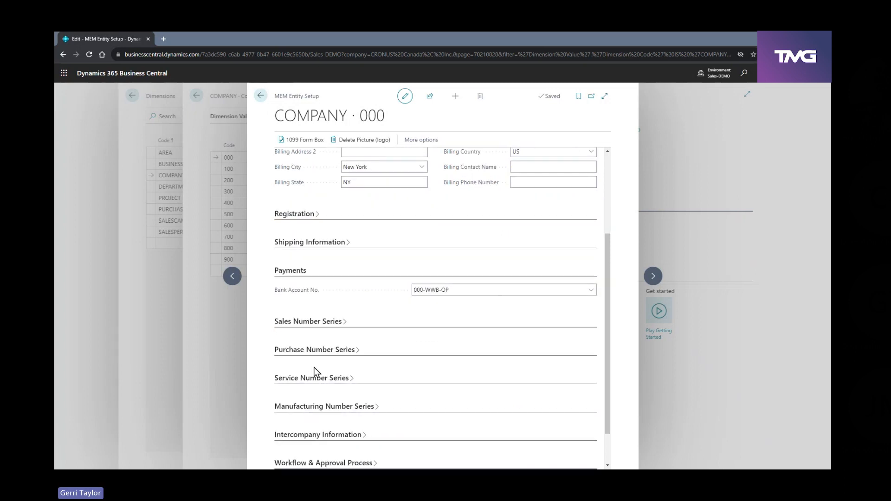
scroll(316, 367, "up", 3)
left_click(261, 96)
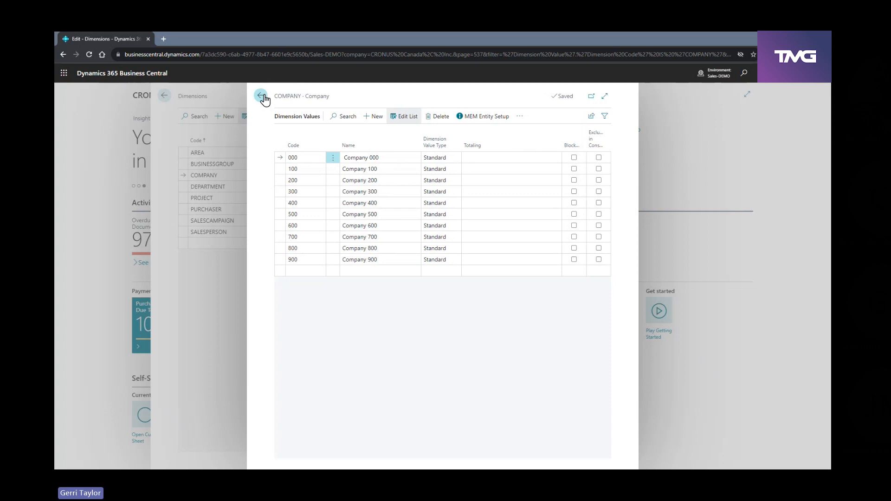
left_click(261, 97)
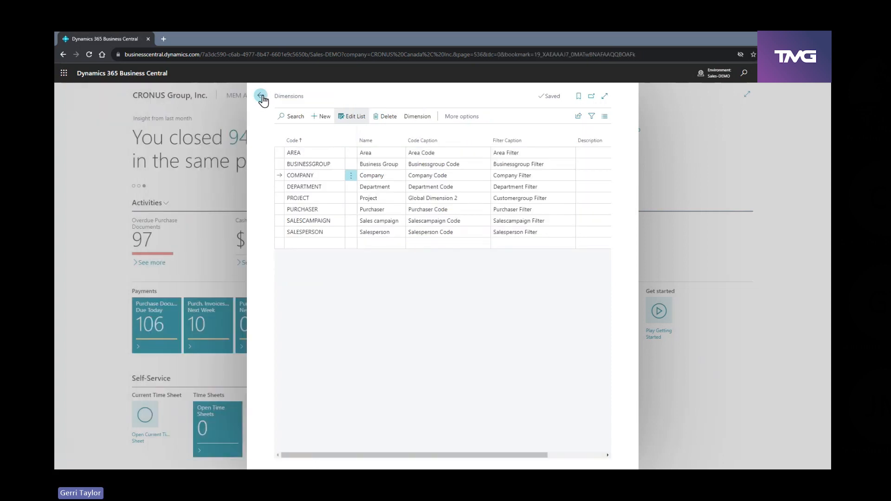
left_click(261, 97)
Review the company access assigned in MEM User Security Setup and close the page
left_click(264, 96)
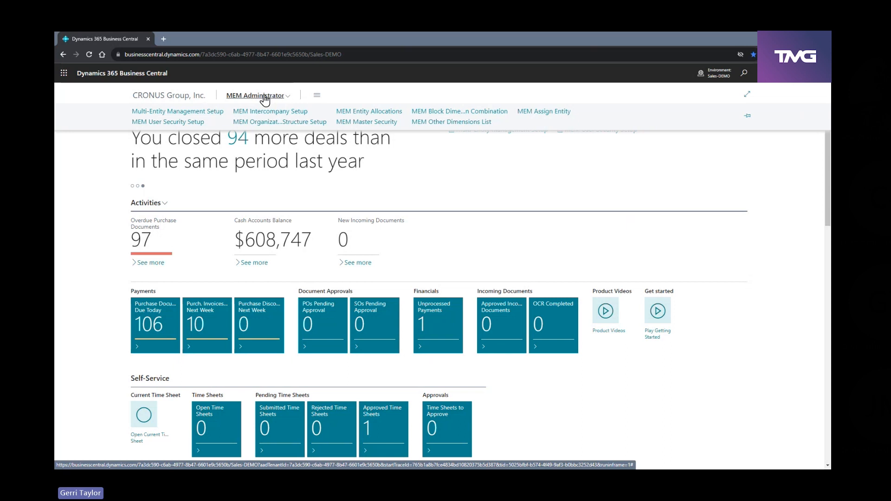
left_click(174, 123)
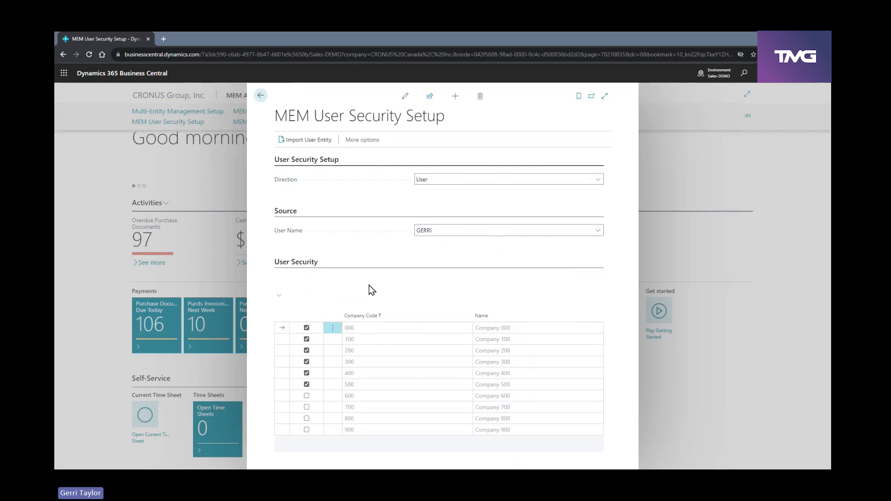
left_click(260, 95)
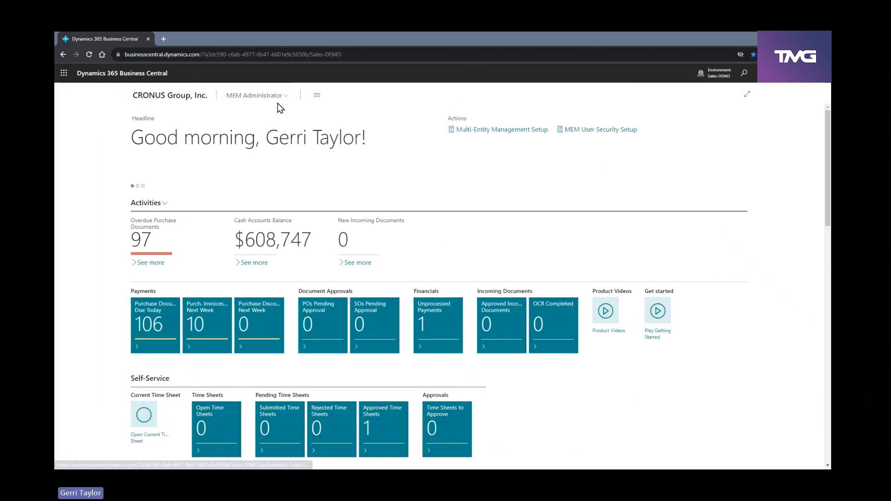
In MEM Master Security, show the Vendor master records for company code 400, review the assignments and close the page
left_click(274, 100)
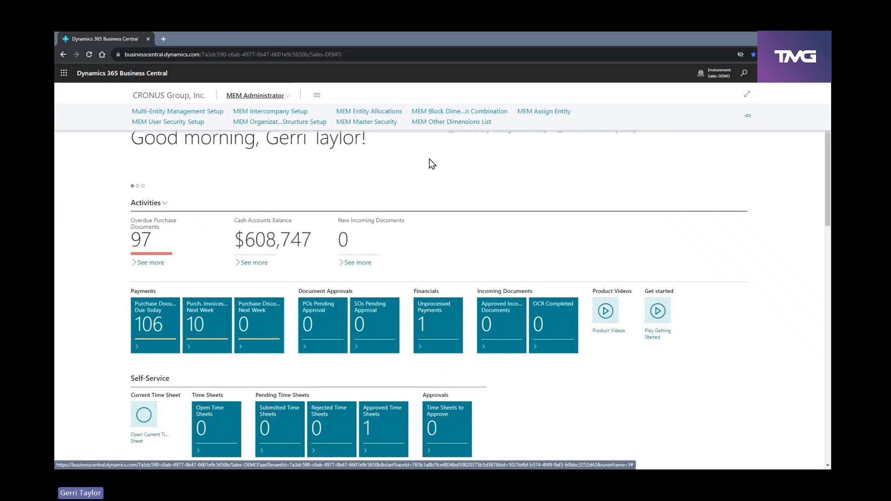
left_click(372, 122)
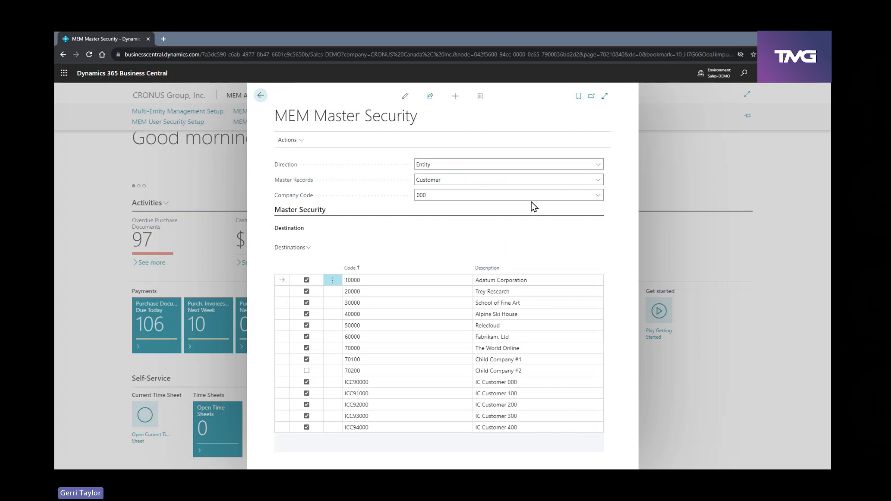
left_click(598, 181)
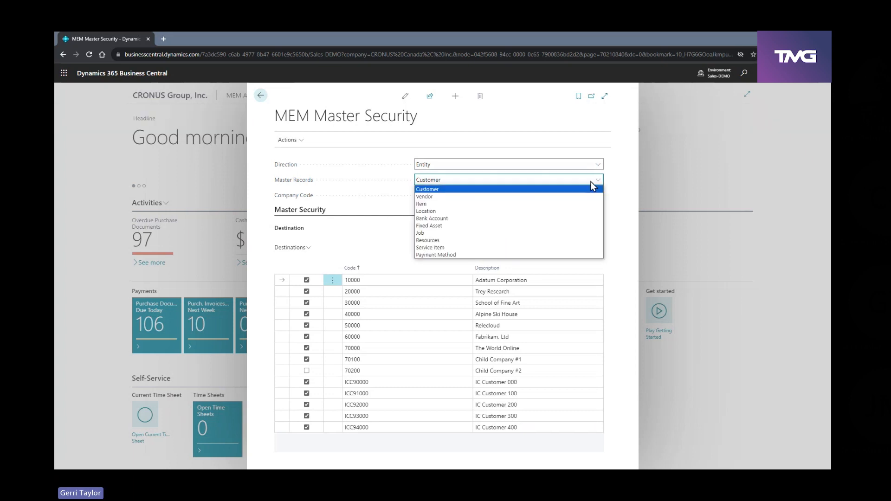
left_click(492, 196)
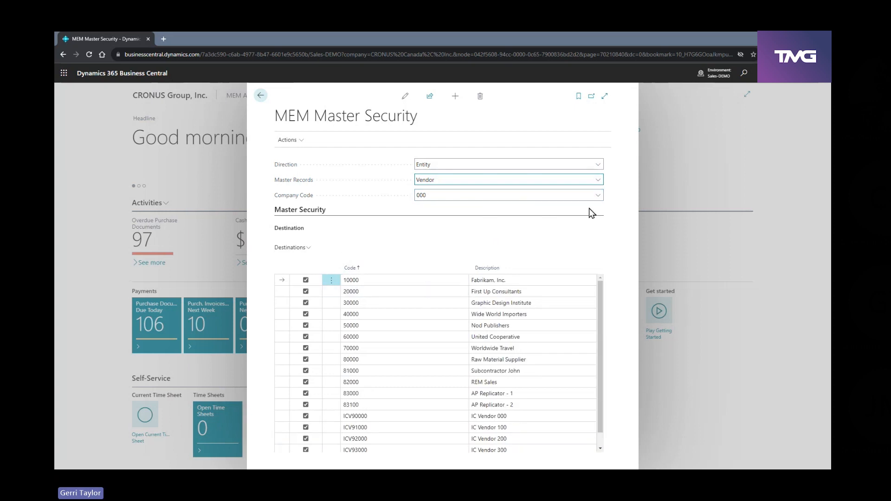
left_click(599, 197)
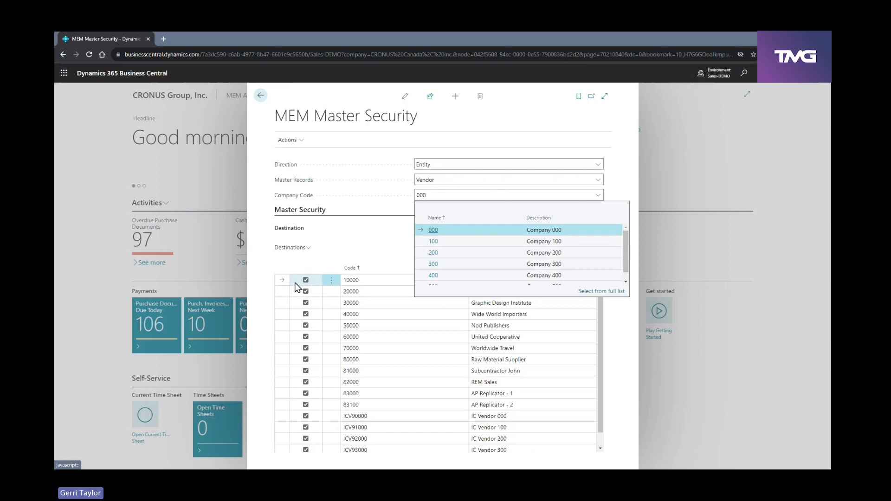
left_click(450, 278)
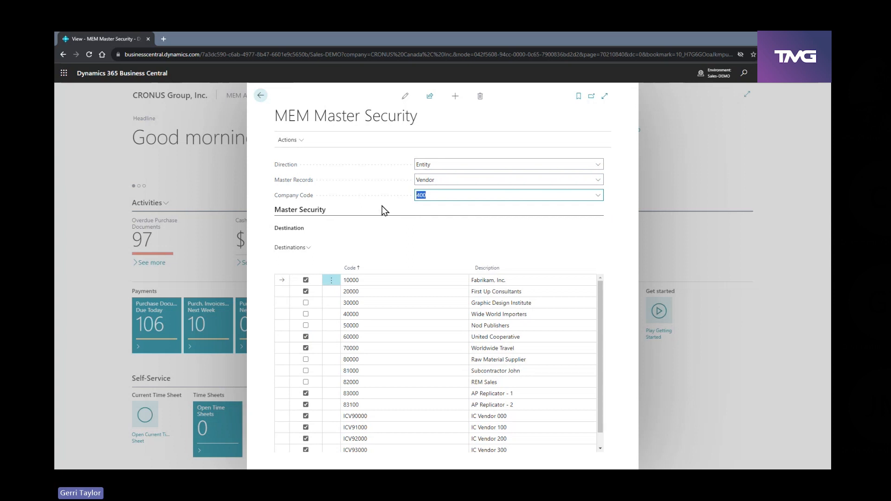
left_click(260, 95)
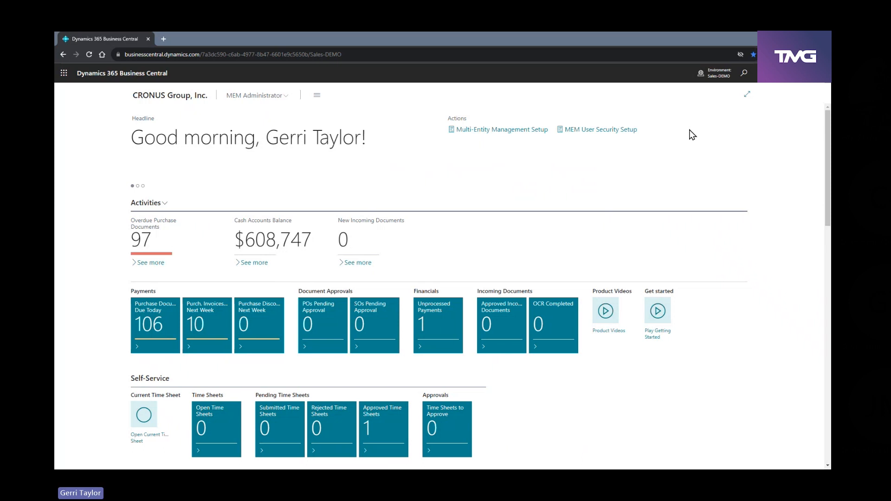
Search for "pur inv" and open the Purchase Invoices list
left_click(744, 73)
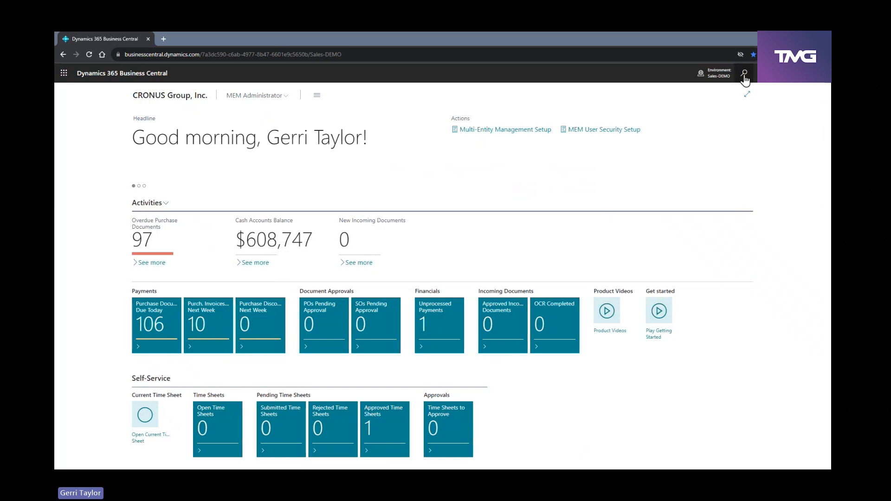
type("pur inv")
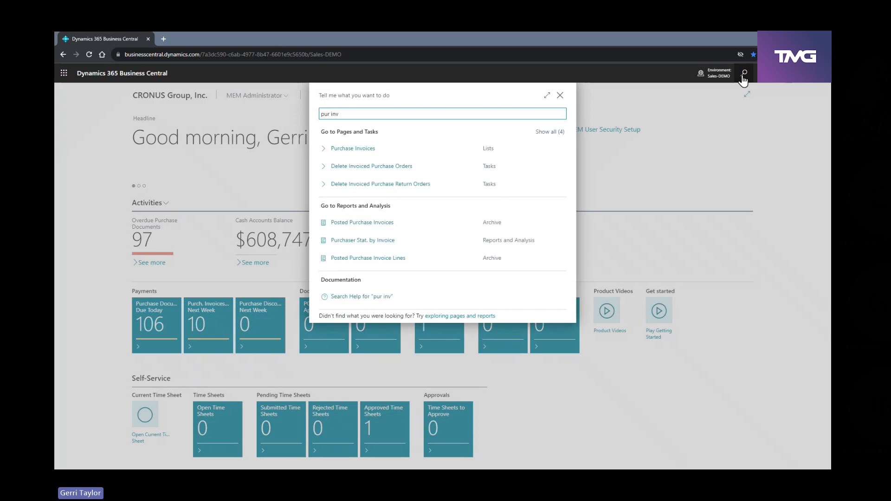
double_click(370, 154)
left_click(345, 149)
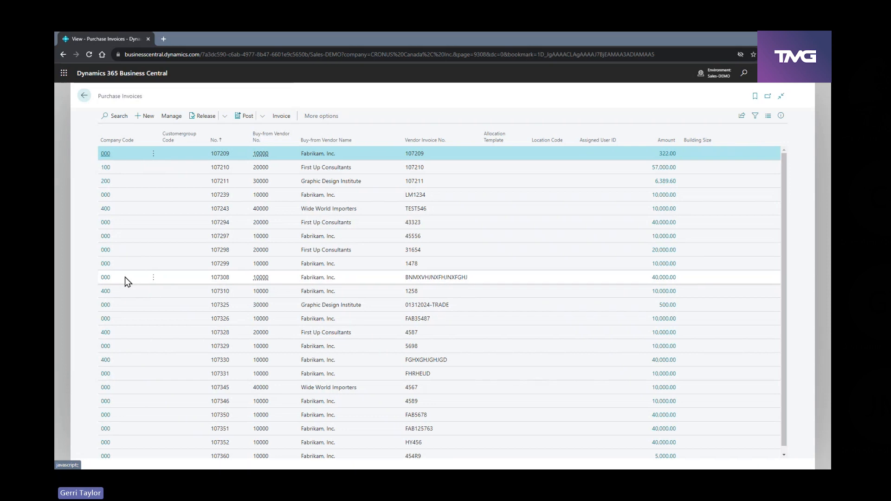
Start a new purchase invoice to view the company codes offered for entity selection, and cancel its creation
left_click(150, 118)
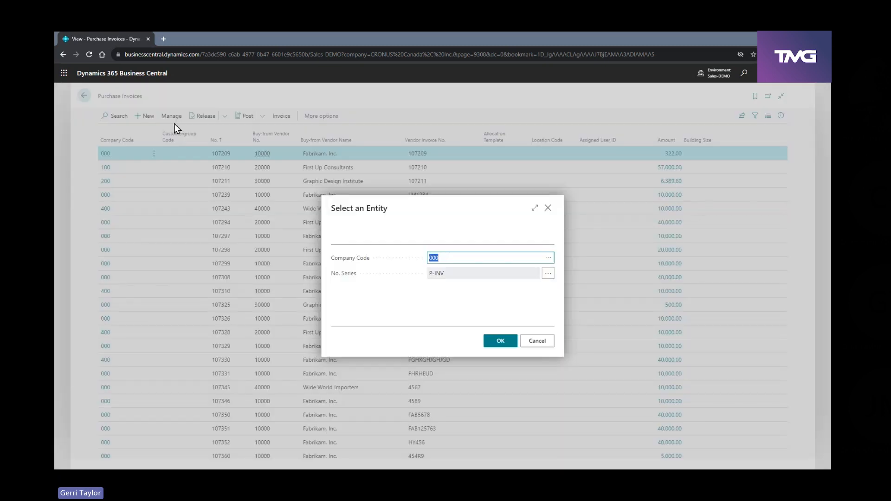
left_click(549, 260)
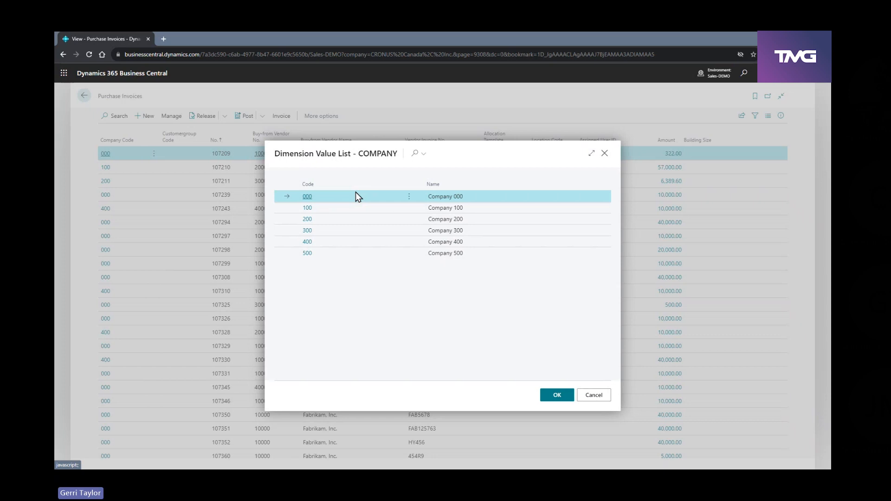
left_click(592, 396)
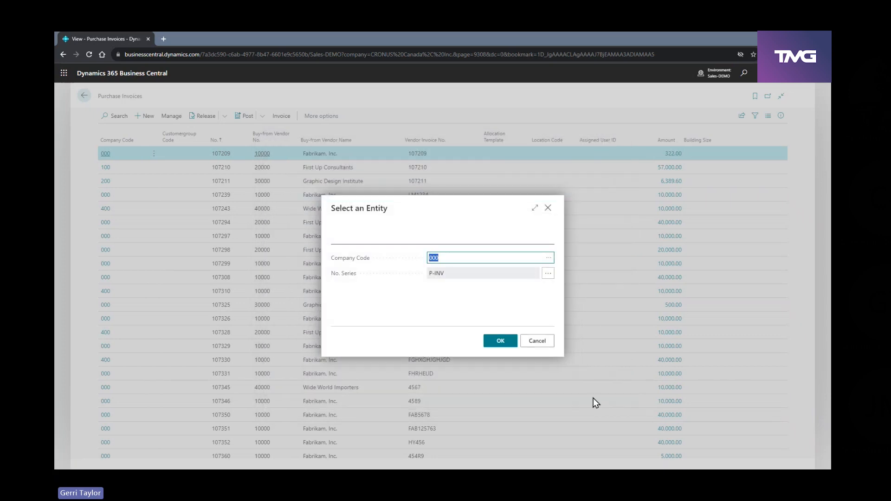
left_click(534, 341)
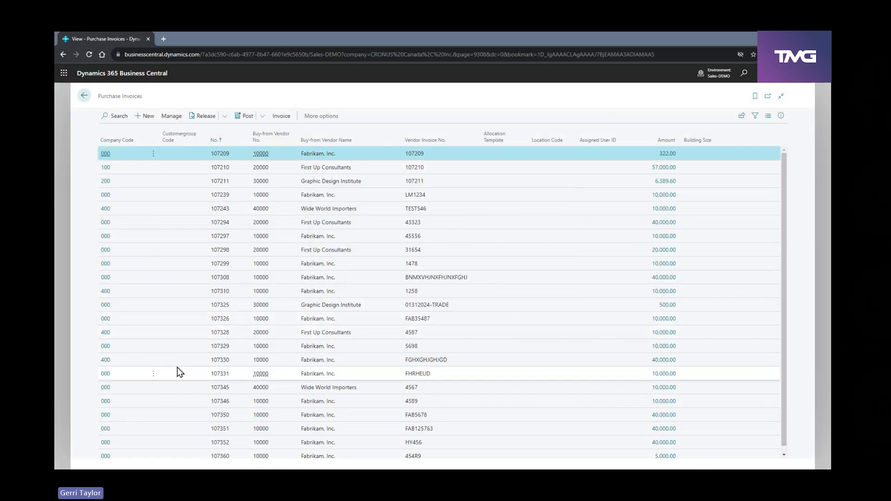
Open the existing company 400 purchase invoice from First Up Consultants
left_click(108, 336)
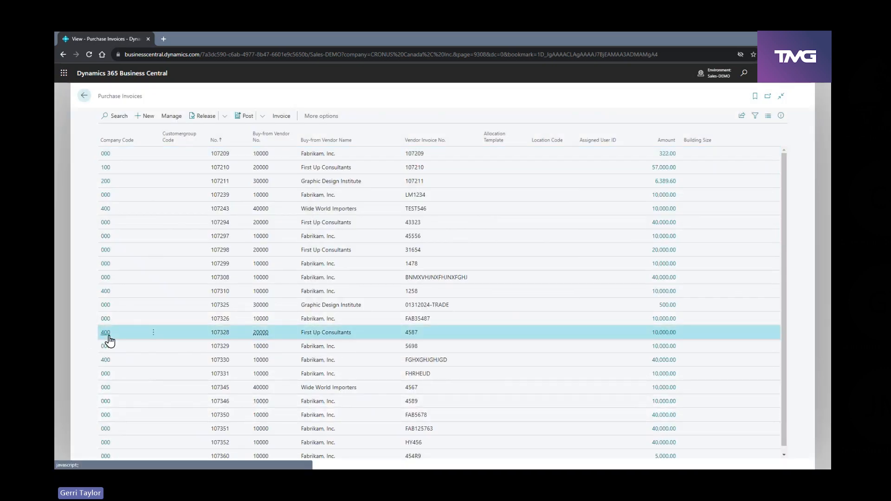
left_click(108, 336)
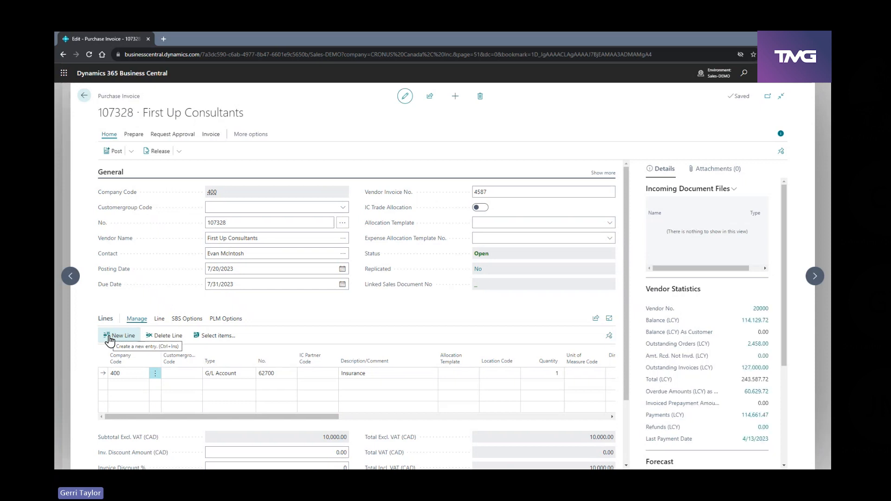
Hide the invoice's details pane, view the vendors available to company 400, and cancel the selection
left_click(778, 135)
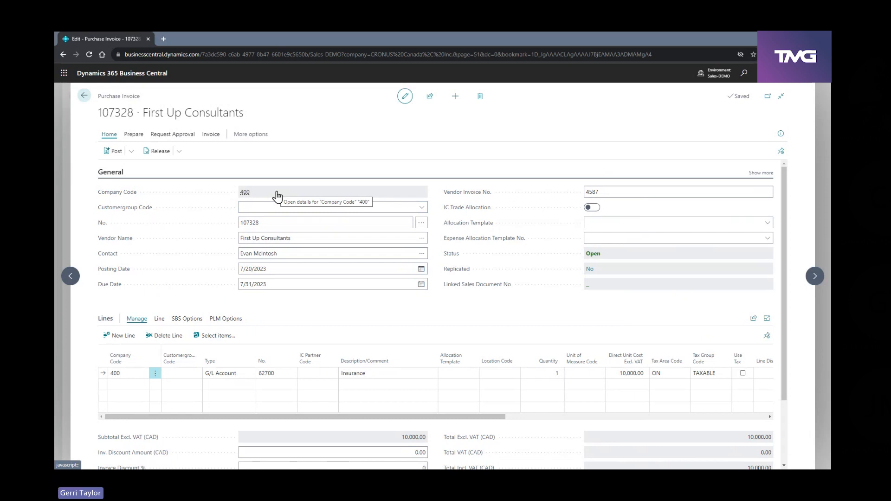
left_click(421, 239)
left_click(421, 240)
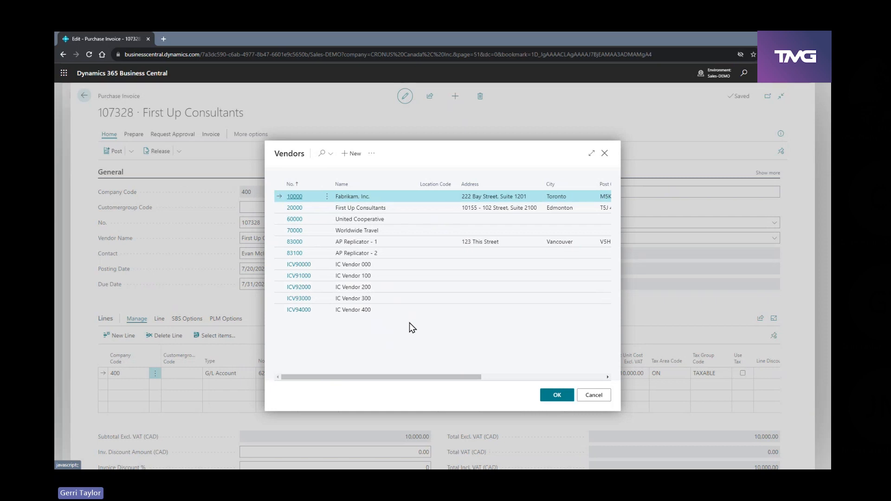
left_click(593, 395)
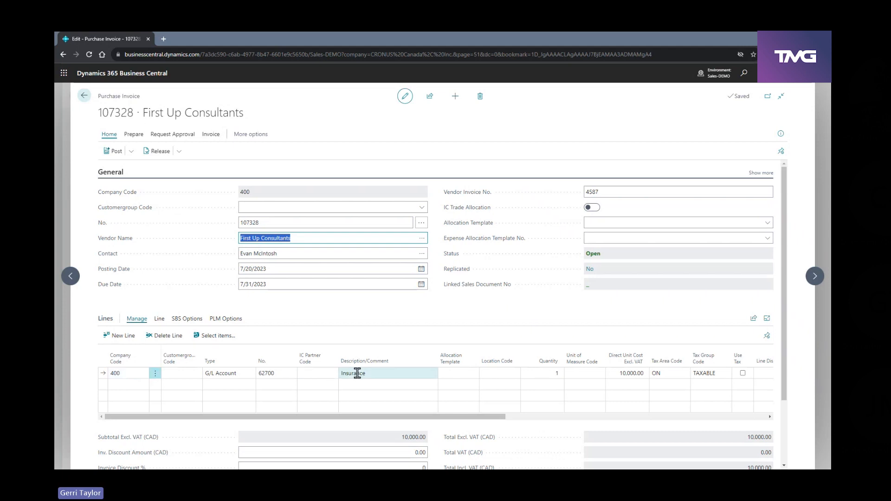
Add a second invoice line for company code 100 with G/L account 62700
left_click(133, 389)
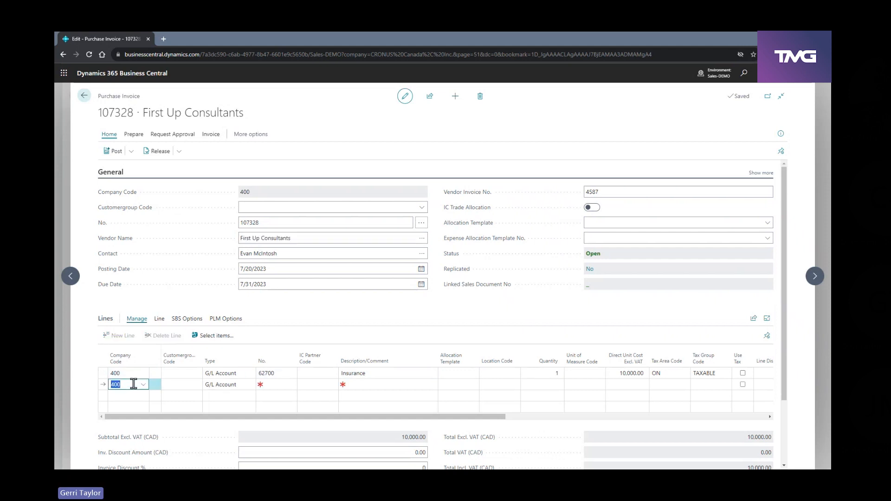
left_click(142, 386)
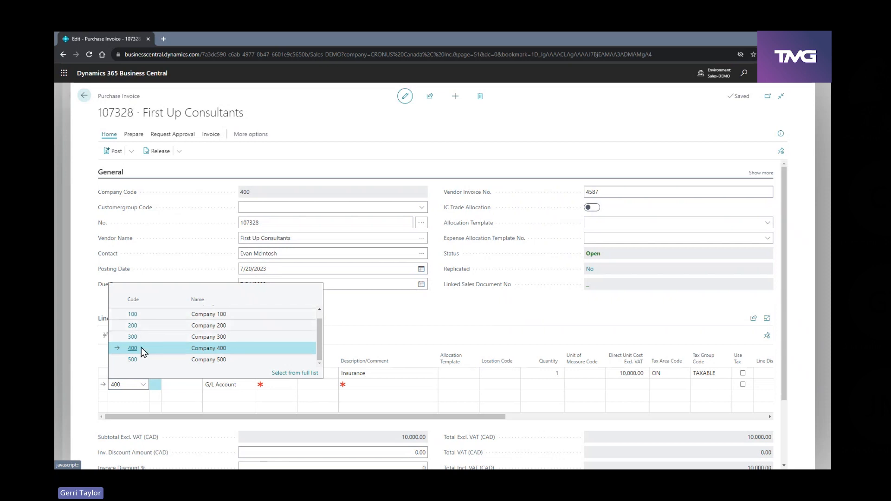
scroll(144, 348, "up", 1)
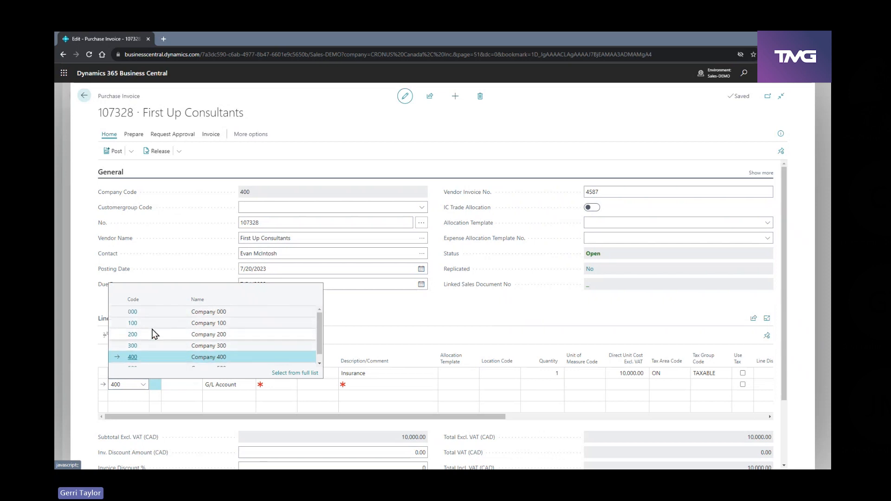
left_click(155, 325)
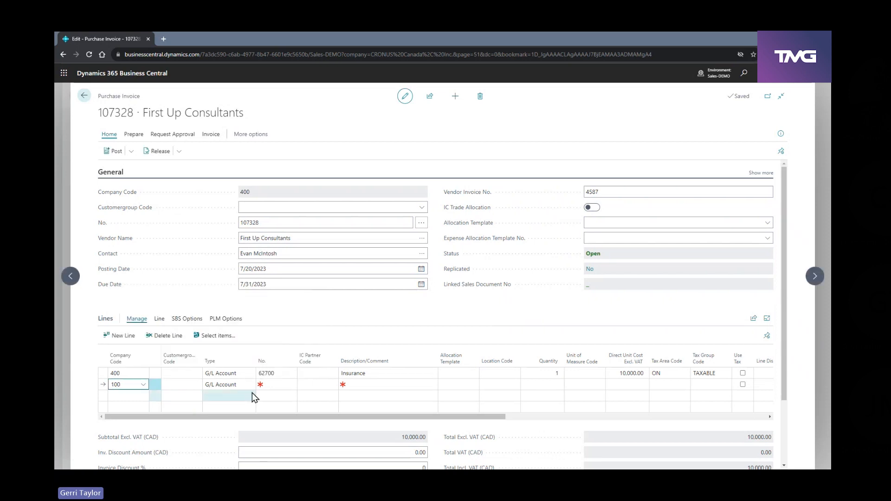
left_click(279, 385)
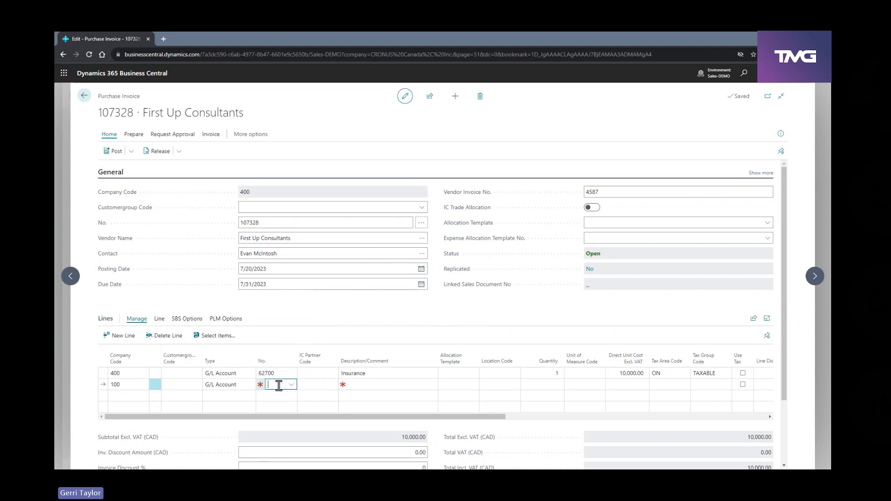
type("62700")
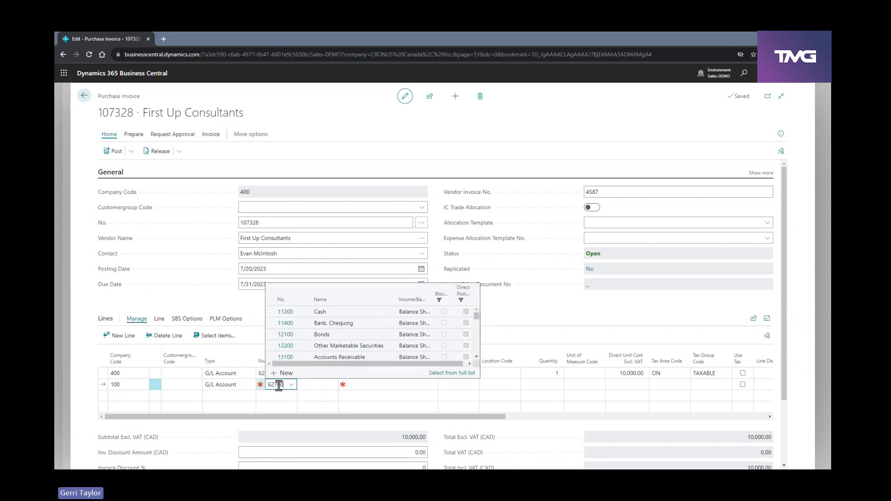
key("Tab")
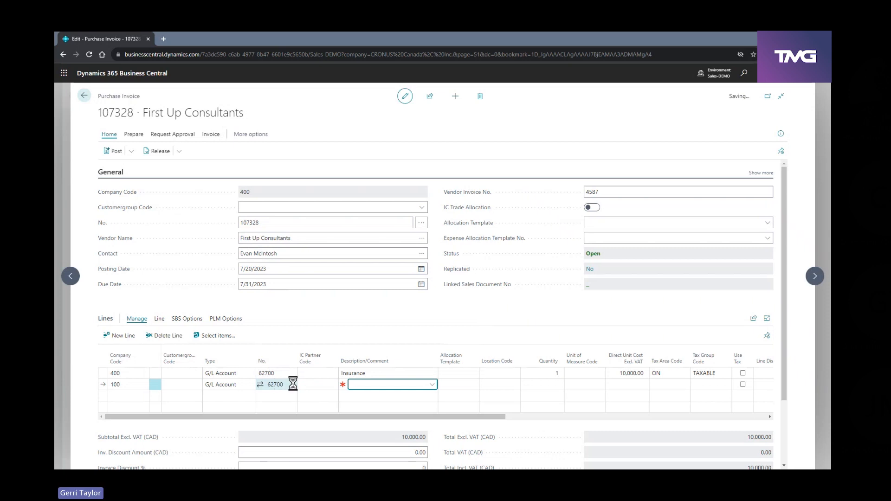
Set the company 100 line's quantity to 1 and its direct unit cost to 500
left_click(555, 384)
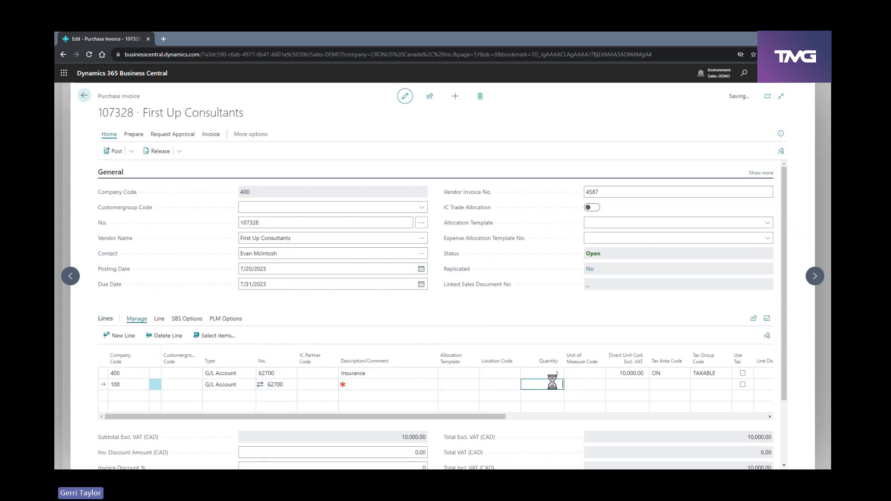
key("Tab")
key("Tab")
type("500")
key("Tab")
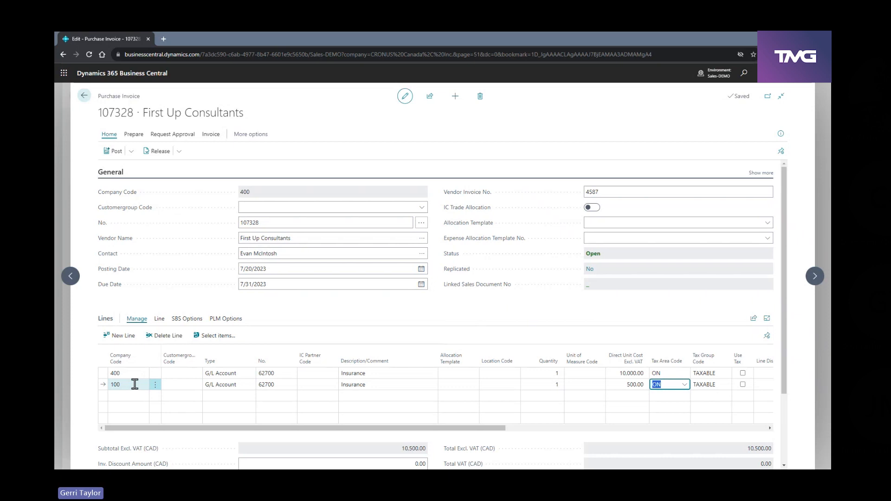
Preview the invoice's posting, examine the G/L entries for companies 400 and 100, and return to the invoice
left_click(132, 152)
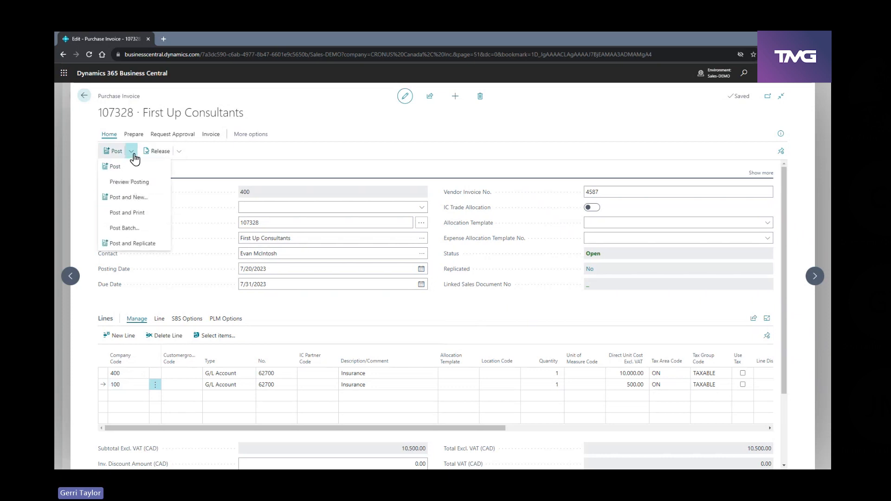
left_click(132, 184)
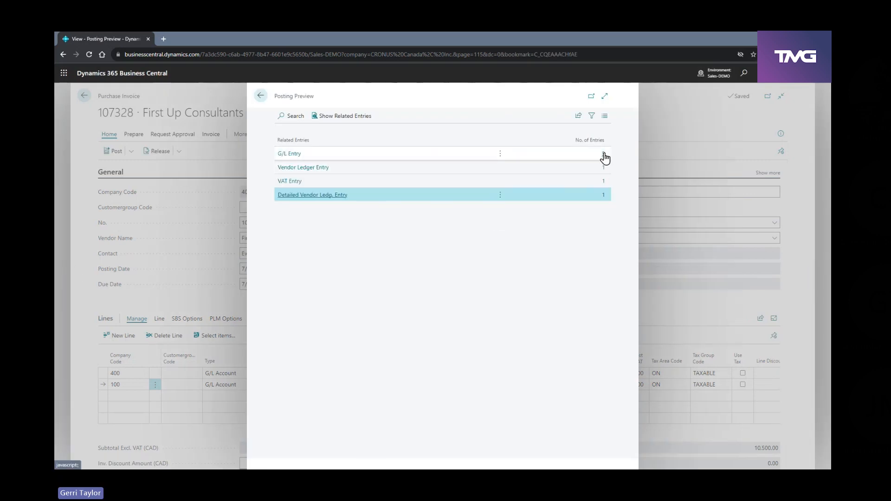
left_click(606, 154)
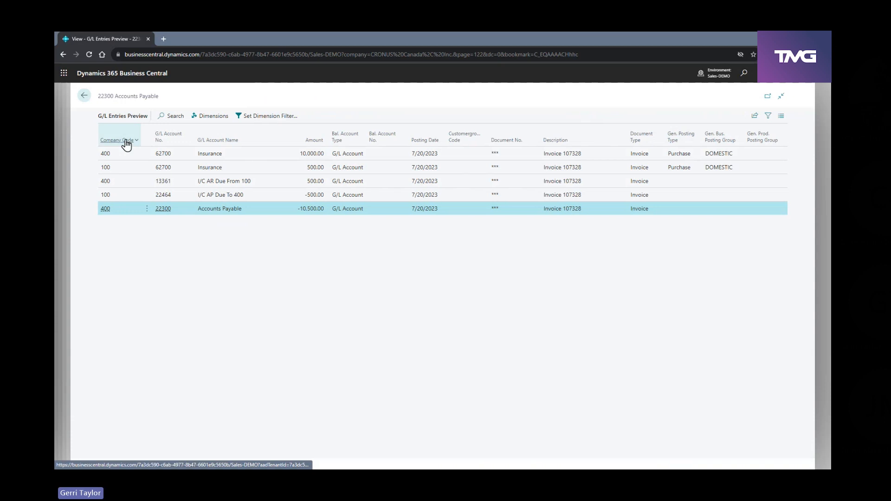
left_click(118, 155)
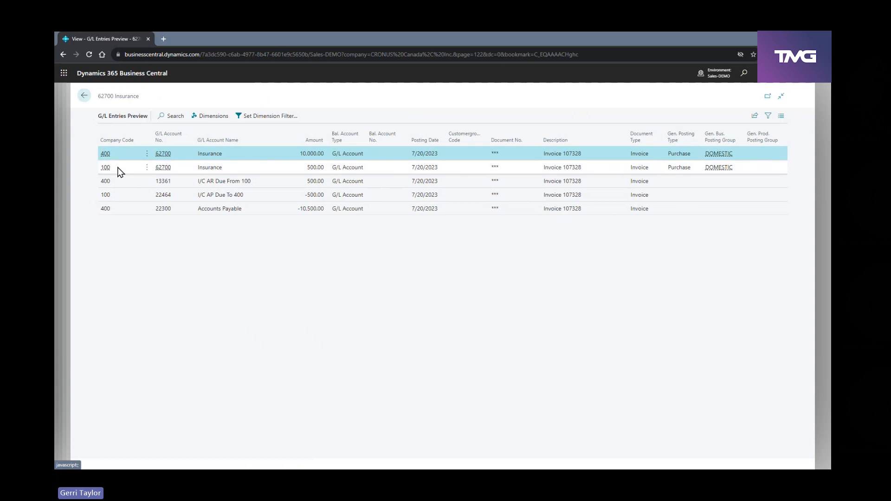
left_click(118, 170)
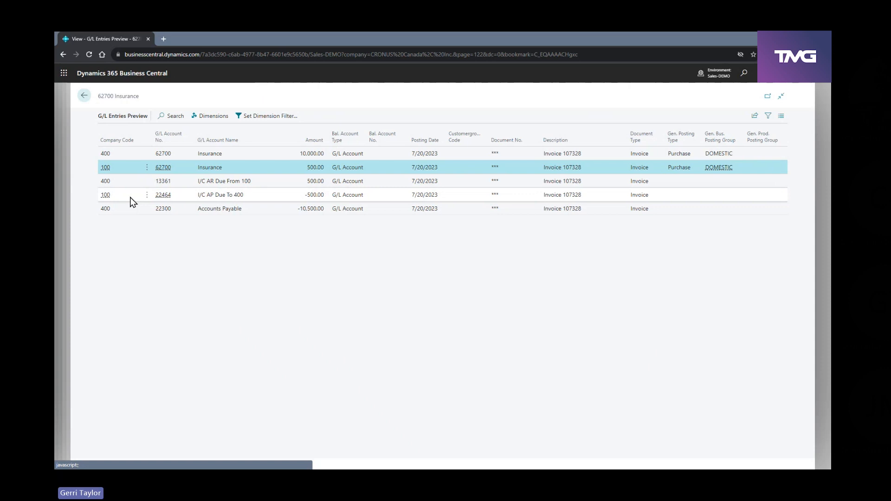
left_click(81, 97)
left_click(261, 95)
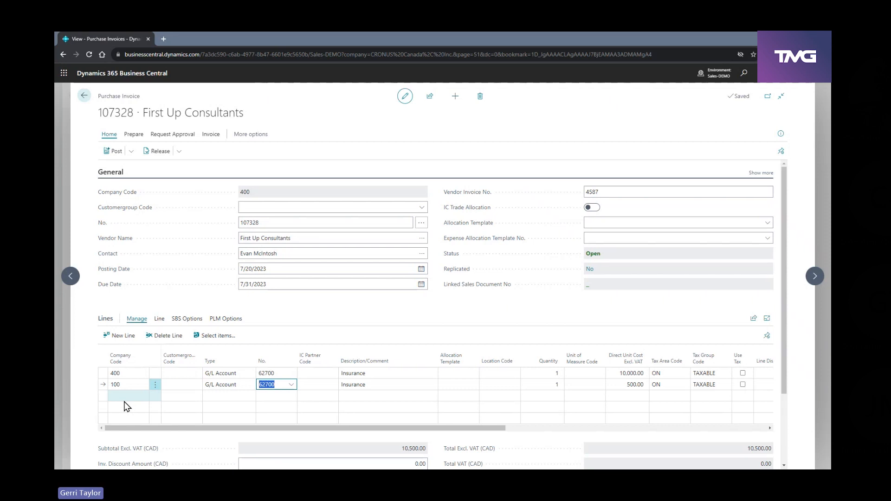
Delete the company 100 line from the invoice and confirm the deletion
left_click(155, 384)
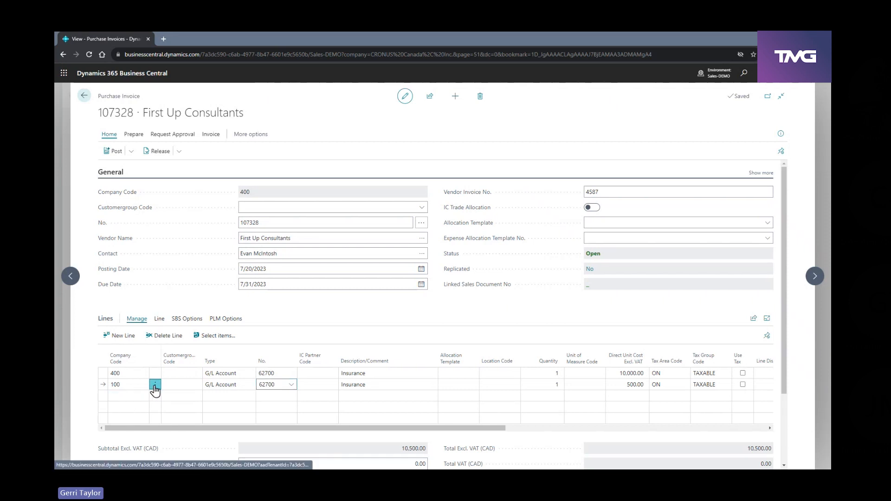
left_click(139, 417)
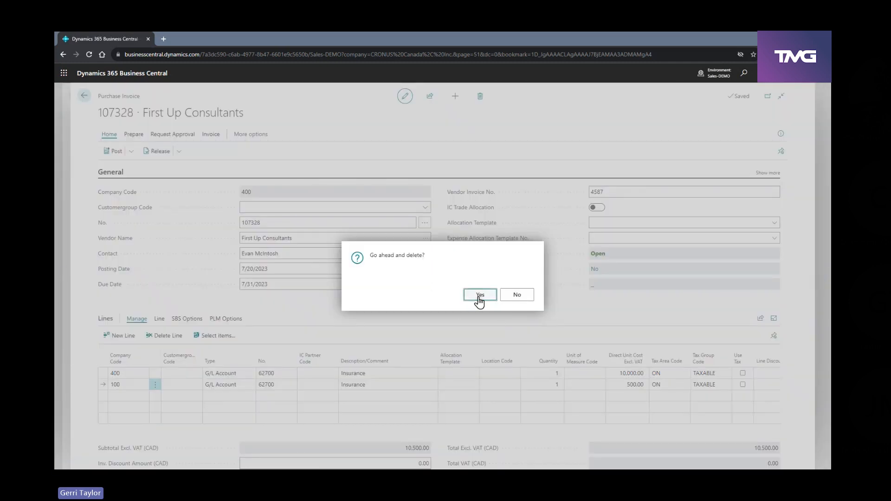
key("Return")
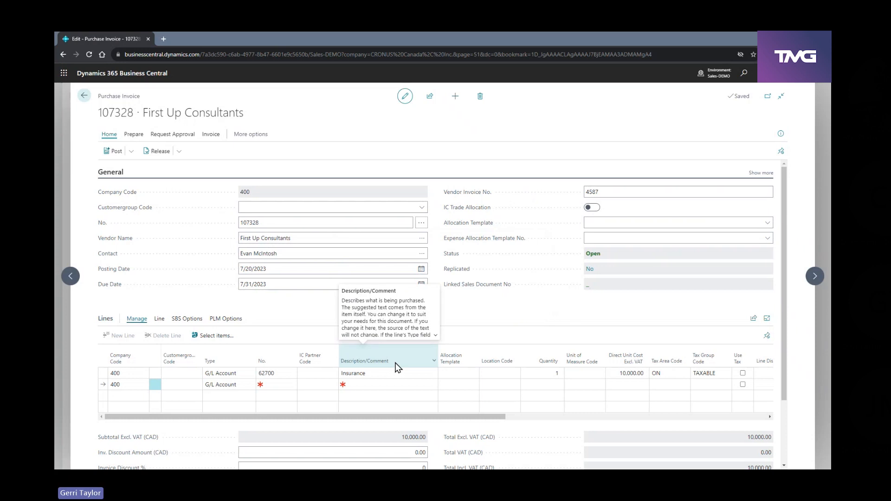
Assign the EXPENSE allocation template to the company 400 Insurance line and review its MEM allocation by company
left_click(457, 373)
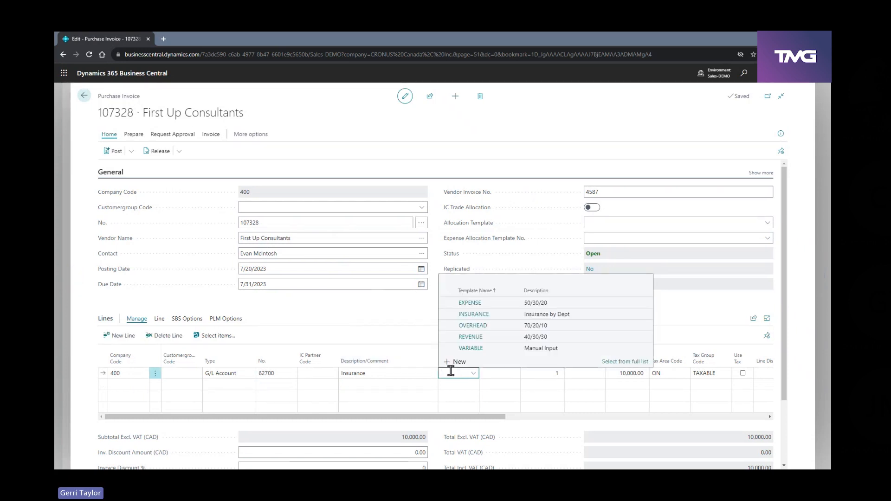
left_click(469, 303)
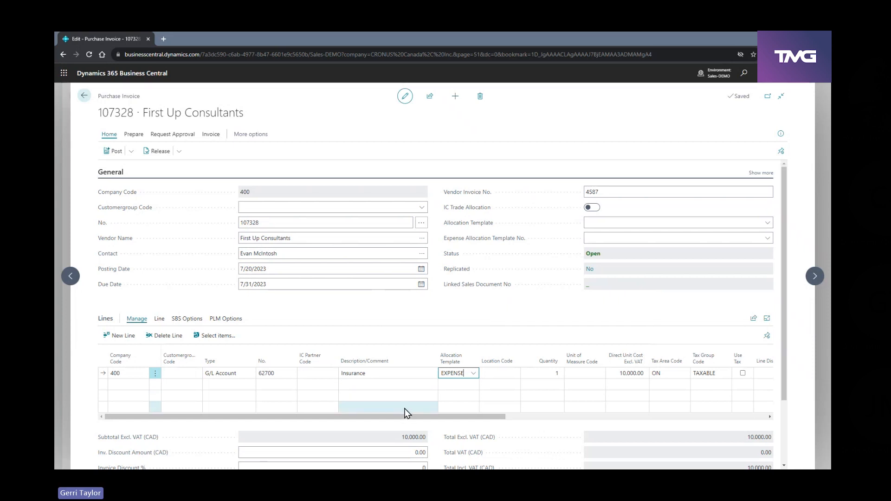
left_click(159, 319)
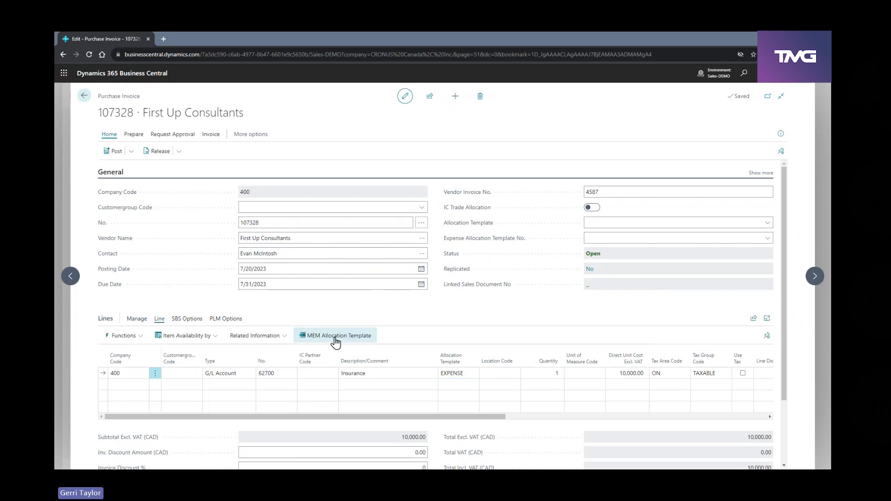
left_click(335, 339)
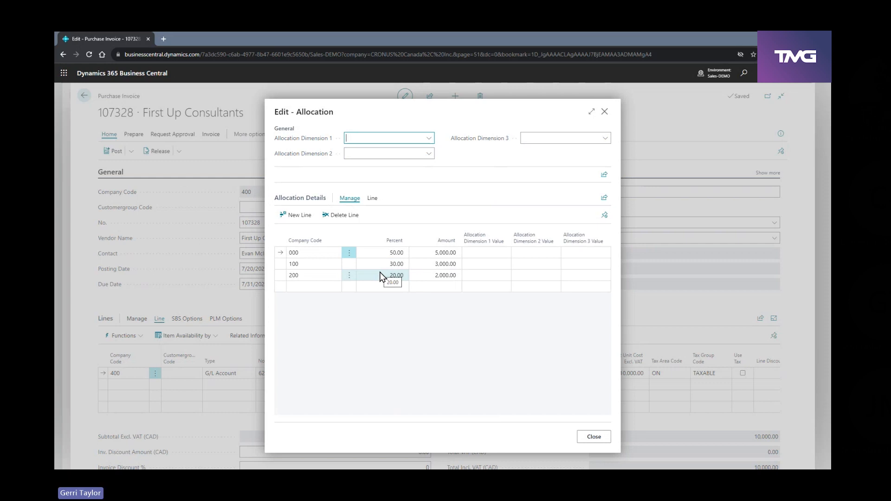
left_click(596, 440)
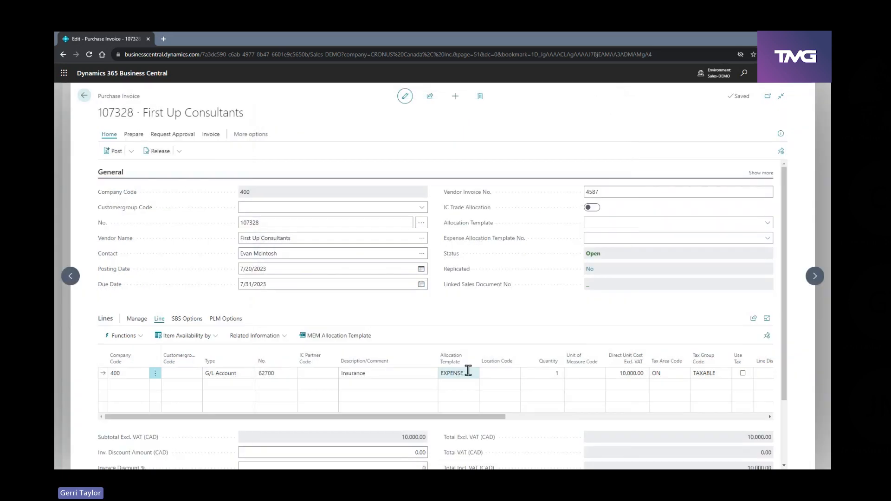
Preview posting with the EXPENSE allocation, examine the G/L entries for companies 000, 200 and 100, and return to the invoice
left_click(131, 151)
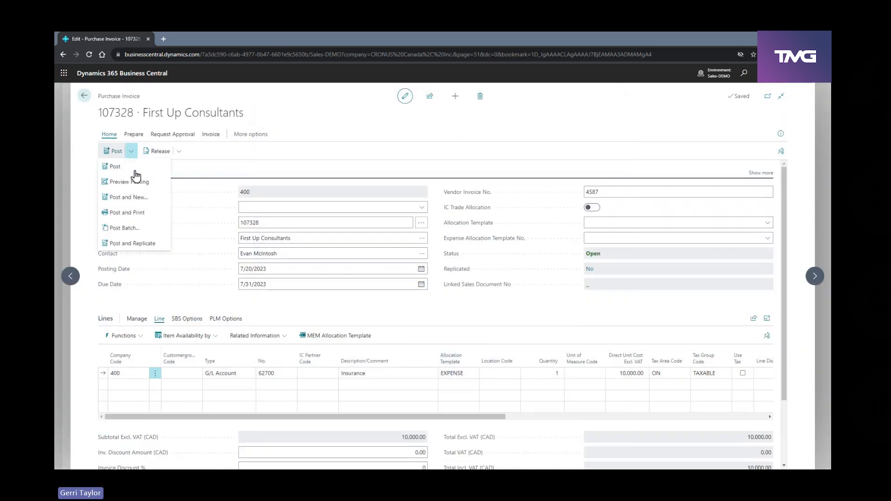
left_click(134, 181)
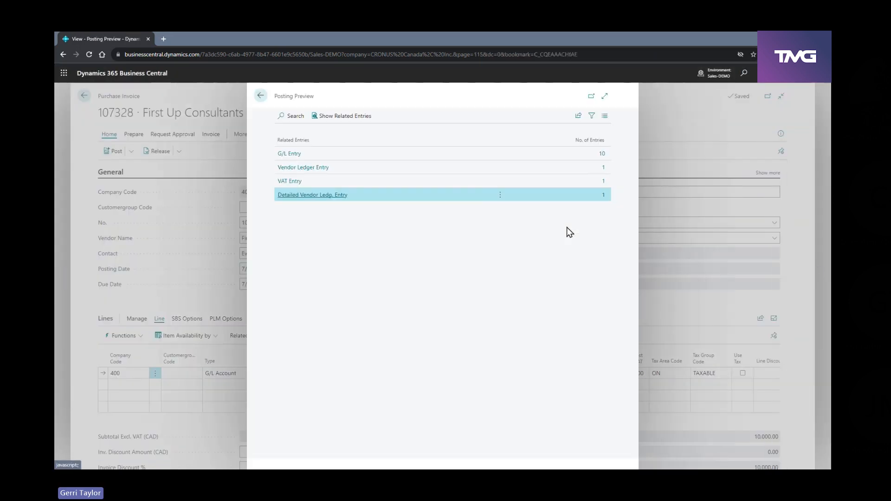
left_click(601, 154)
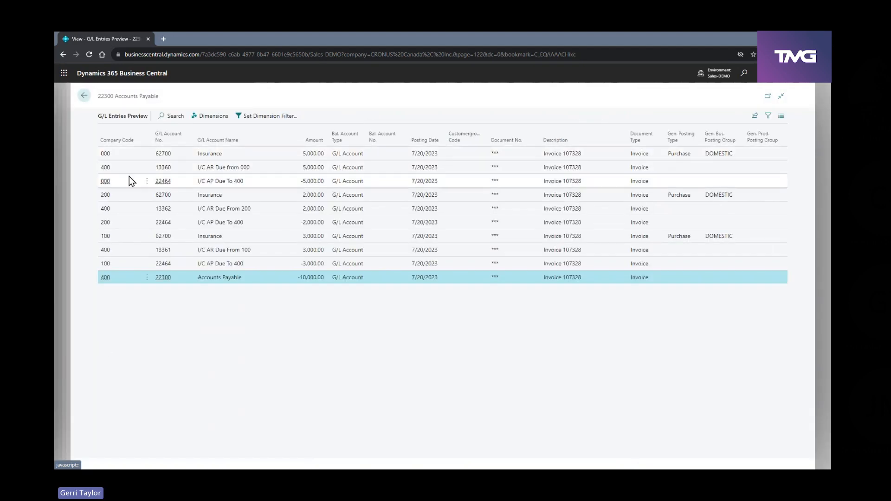
left_click(121, 157)
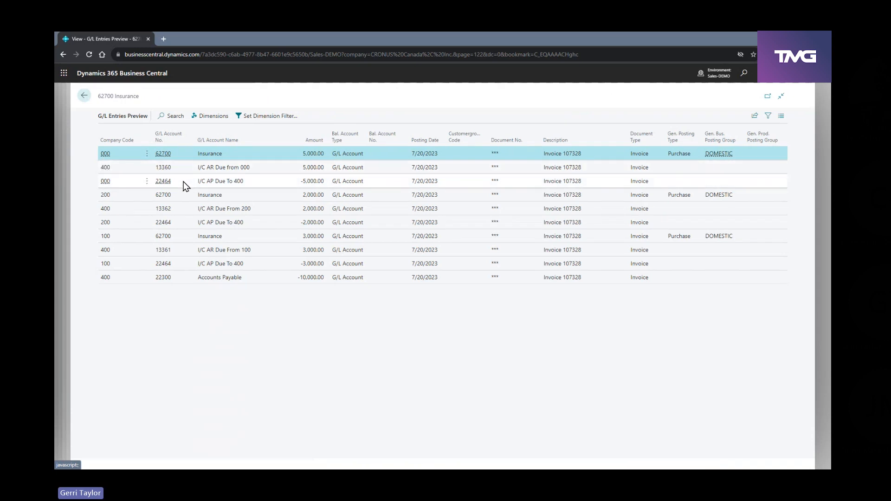
left_click(117, 198)
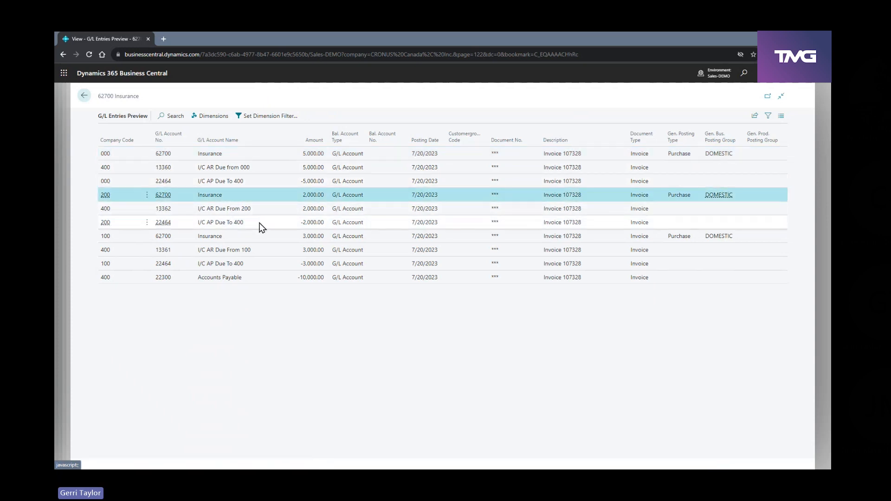
left_click(128, 238)
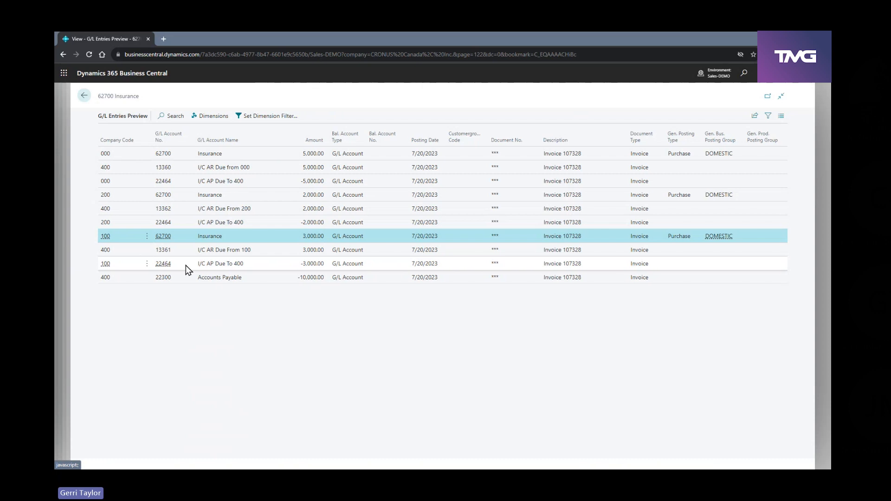
left_click(84, 96)
left_click(260, 97)
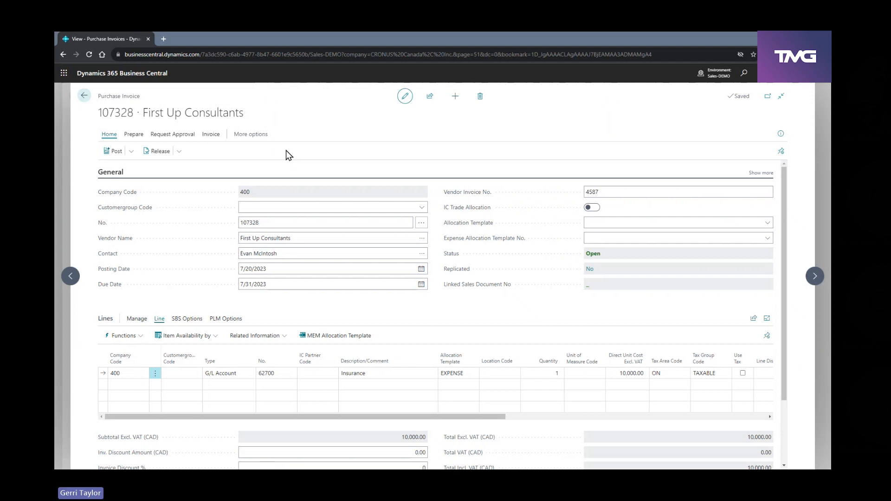
Exit the purchase invoice without posting it and return to the home page
left_click(84, 96)
left_click(478, 296)
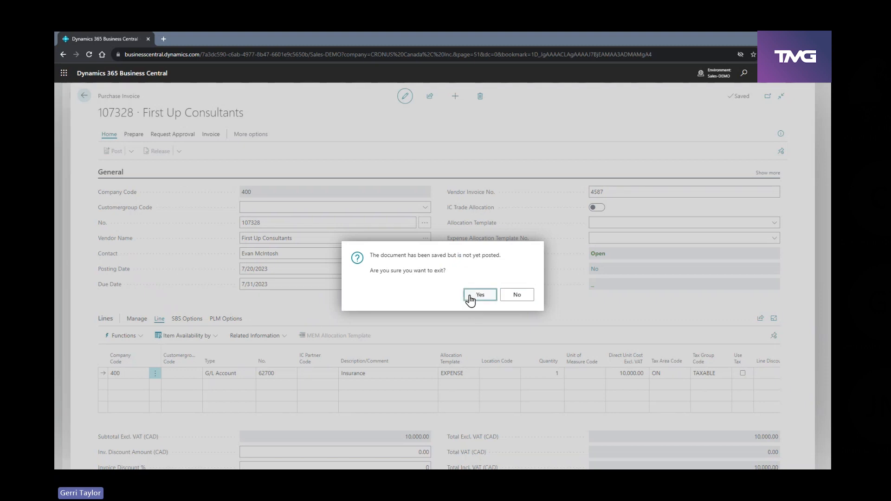
left_click(83, 96)
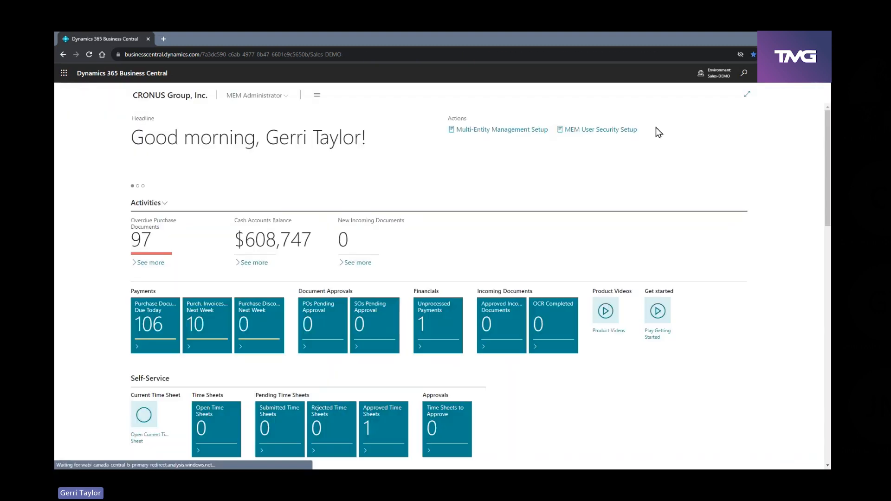
Open the General Journals page and switch the journal's company code to 200
left_click(743, 76)
type("gen jour")
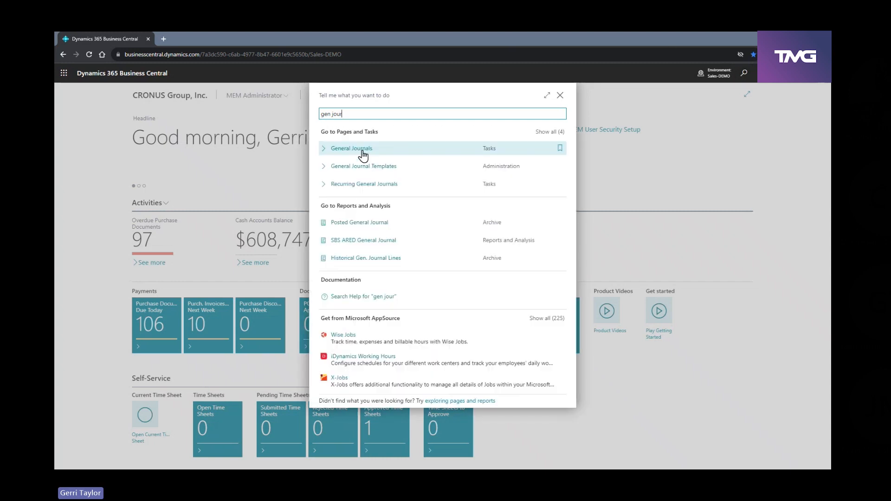
left_click(362, 150)
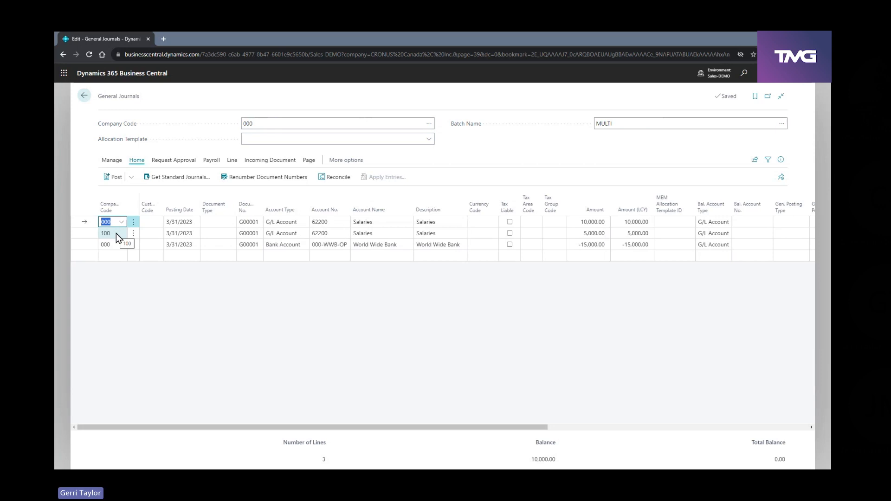
left_click(267, 122)
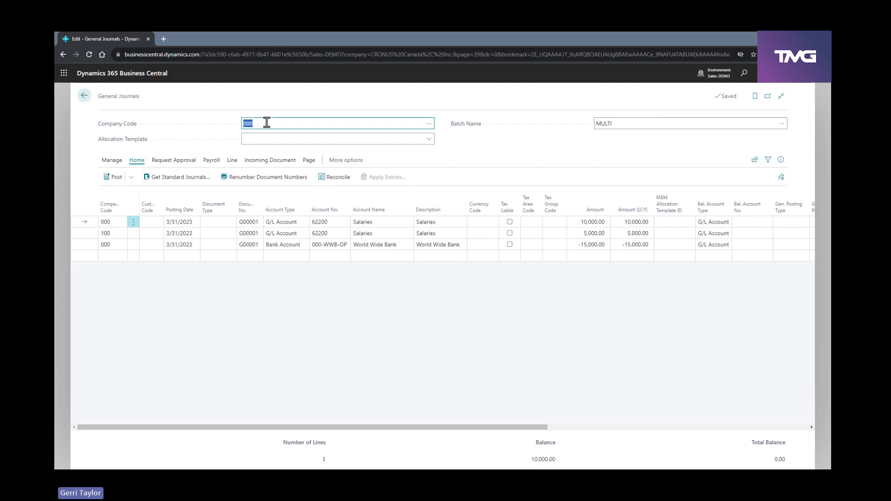
type("200")
key("Tab")
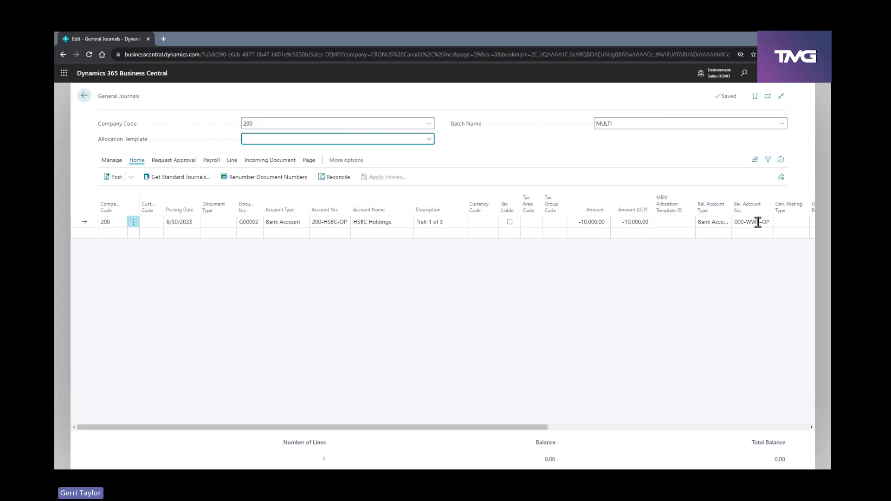
Review the full bank account list with company codes for the company 200 transfer line, and close it without changing the account
left_click(348, 221)
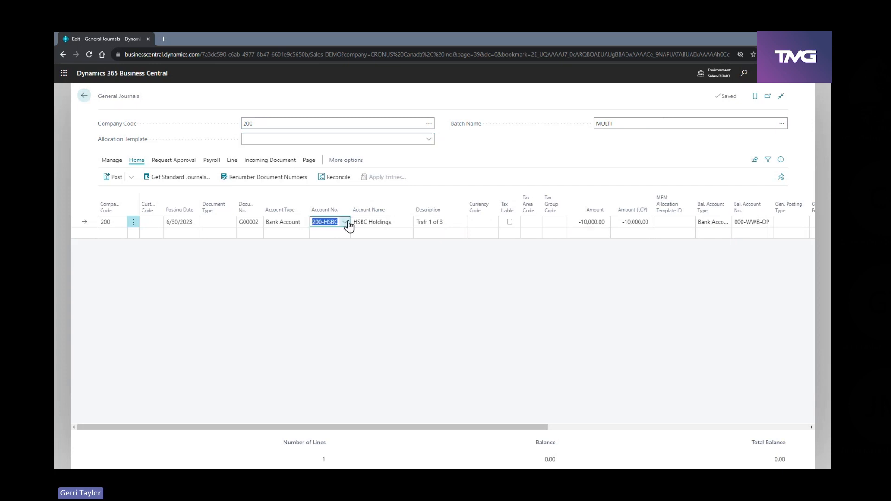
left_click(345, 222)
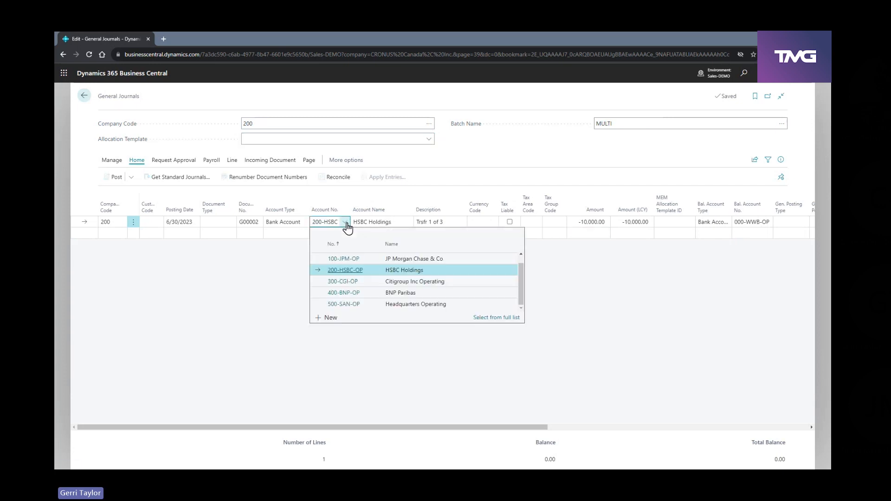
left_click(500, 319)
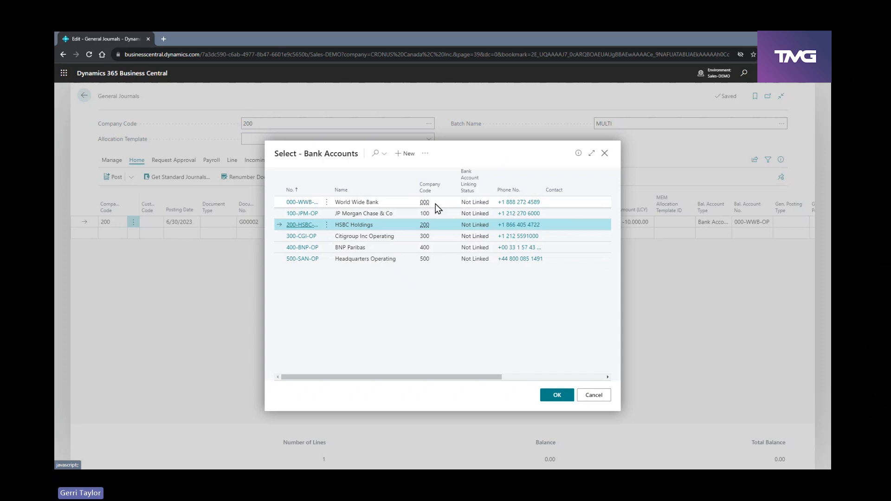
left_click(589, 396)
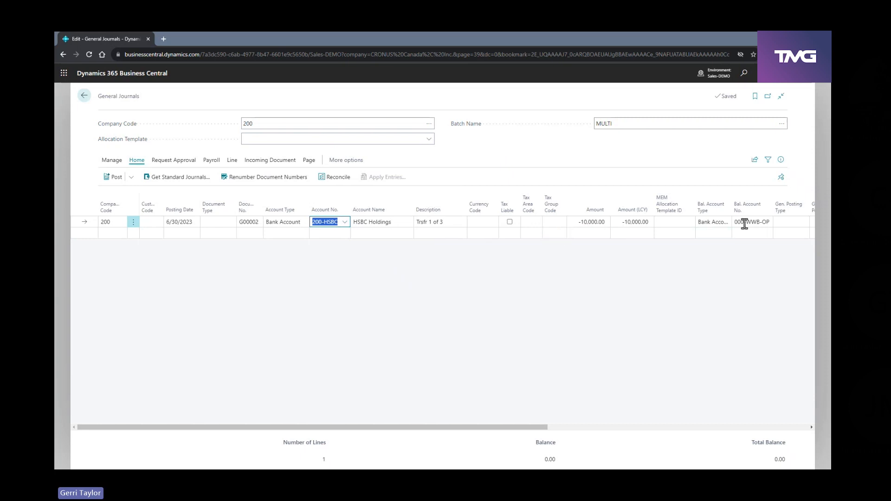
Preview posting of the bank transfer line, examine its G/L entries by company, and return to the home page without posting
left_click(132, 178)
left_click(133, 209)
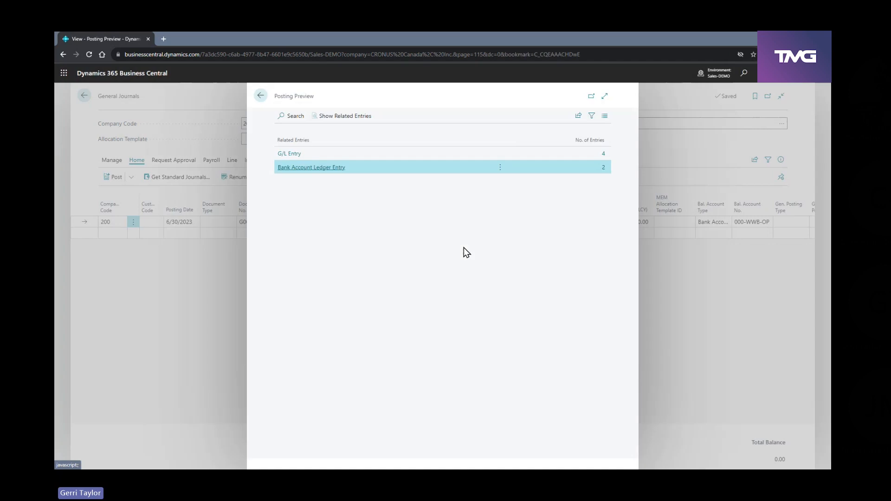
left_click(609, 153)
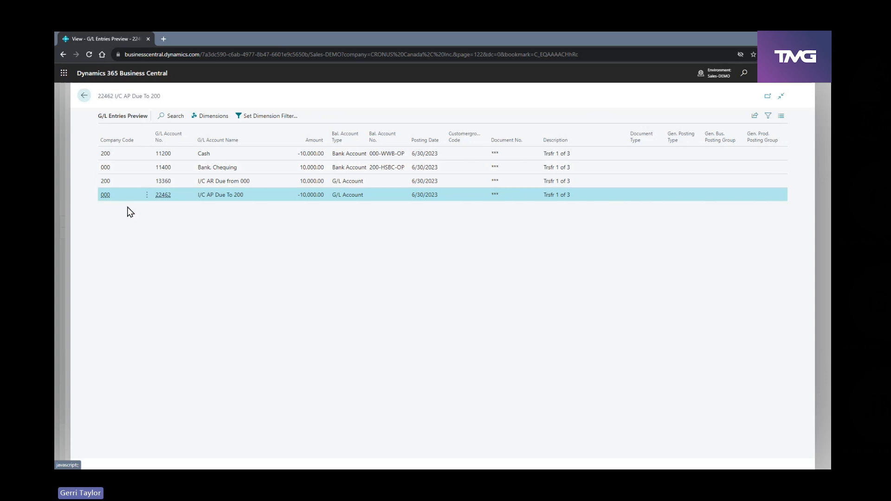
left_click(84, 96)
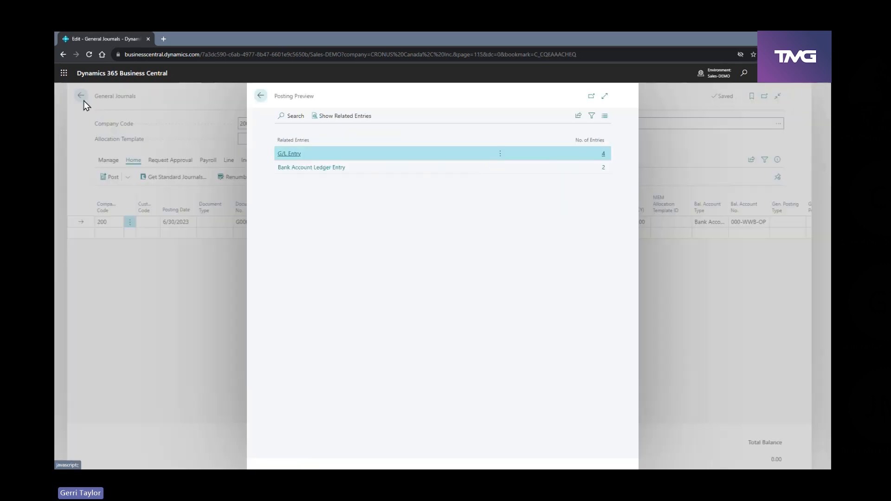
left_click(260, 97)
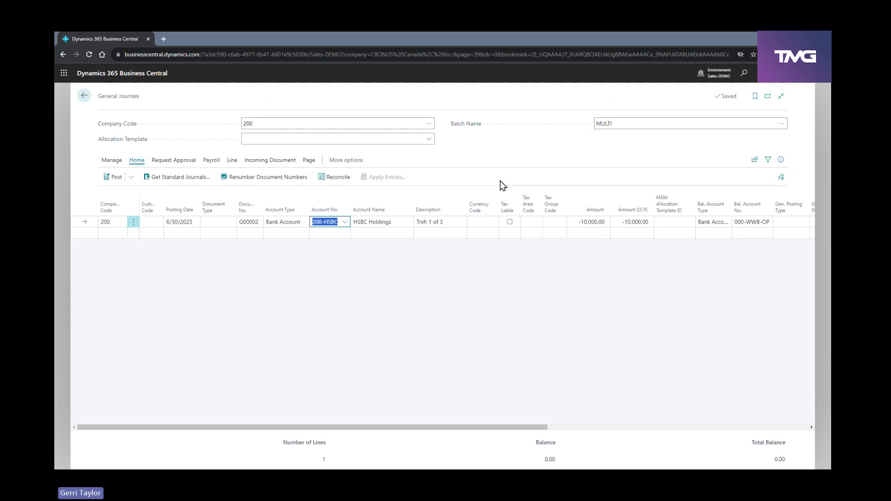
left_click(82, 97)
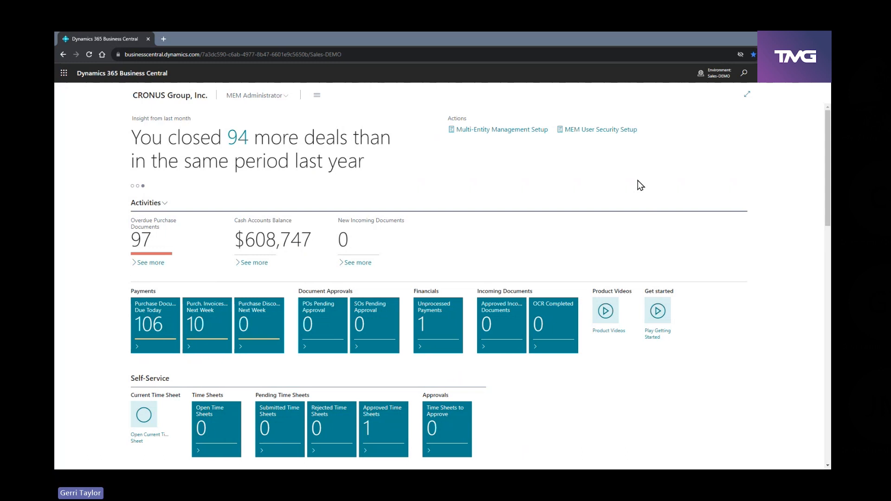
Search for "pay jour" and open the Payment Journals page
left_click(742, 76)
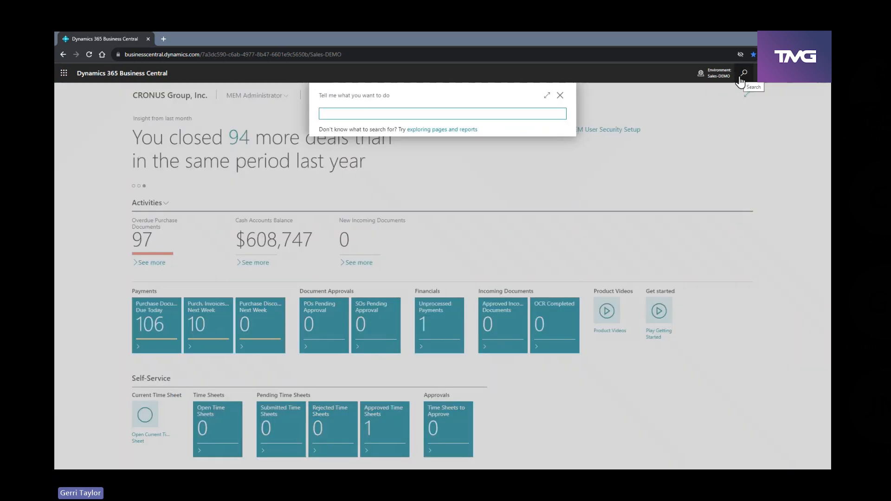
type("pay jour")
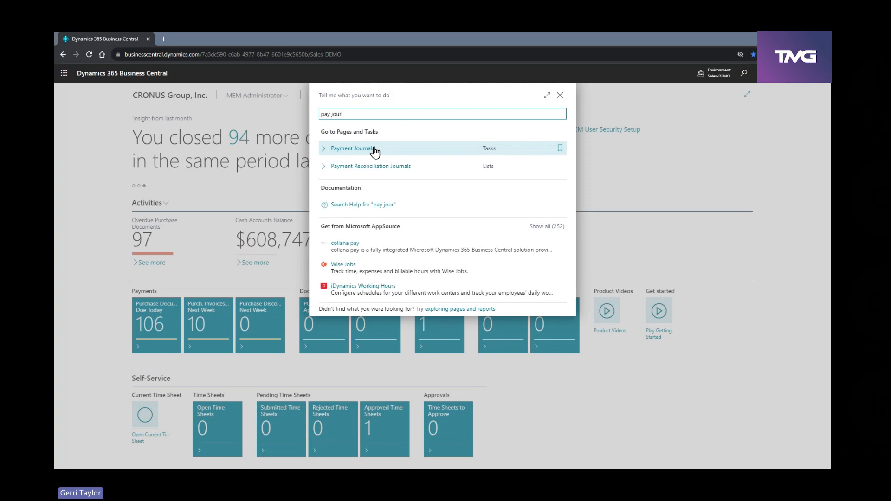
left_click(360, 154)
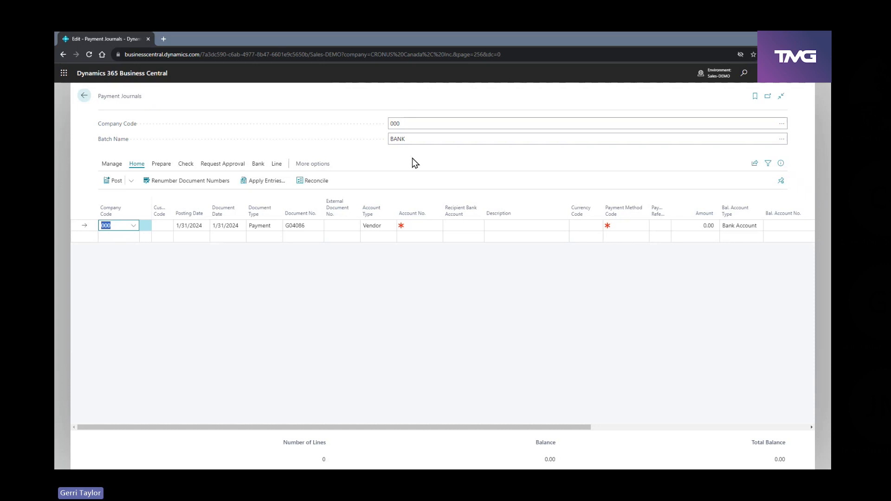
Start Suggest Vendor Payments and set the Suggested Vendor Payment Filter to companies 000, 100 and 200
left_click(154, 167)
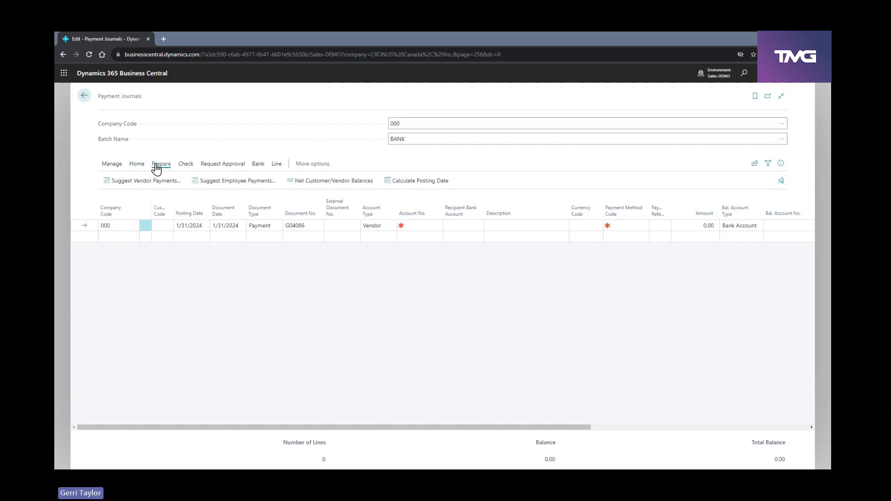
left_click(141, 185)
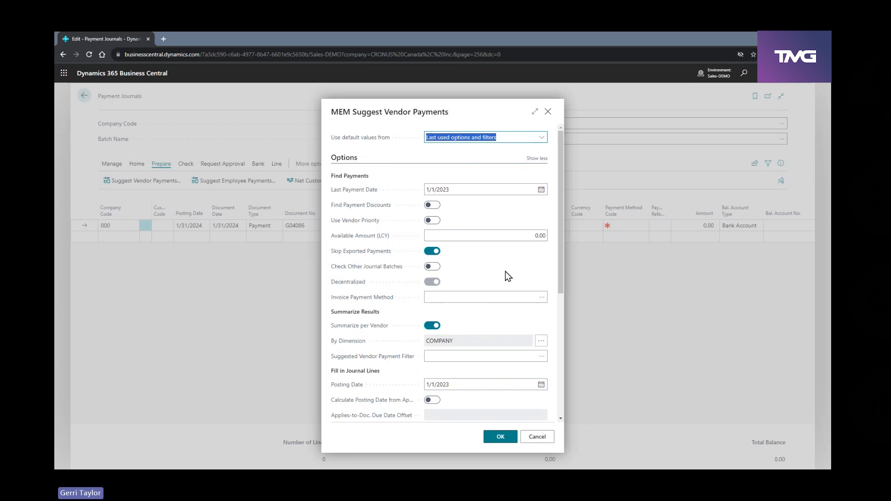
left_click(529, 360)
left_click(541, 356)
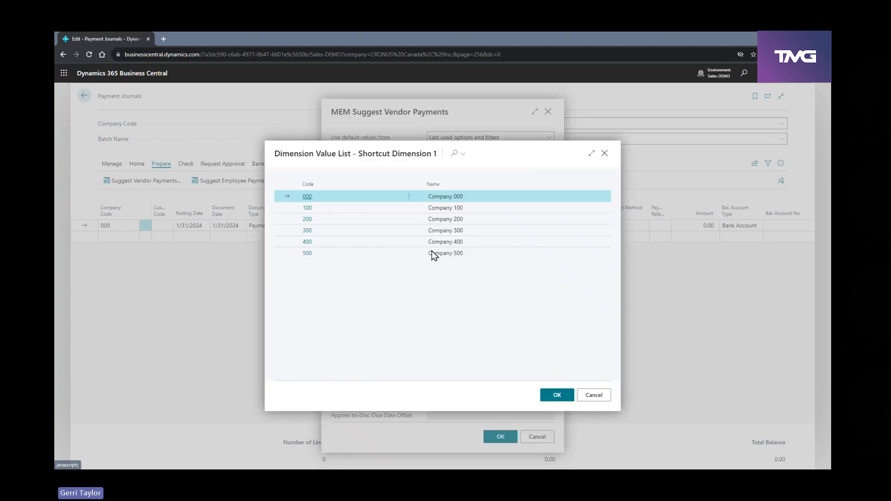
left_click(409, 196)
left_click(405, 213)
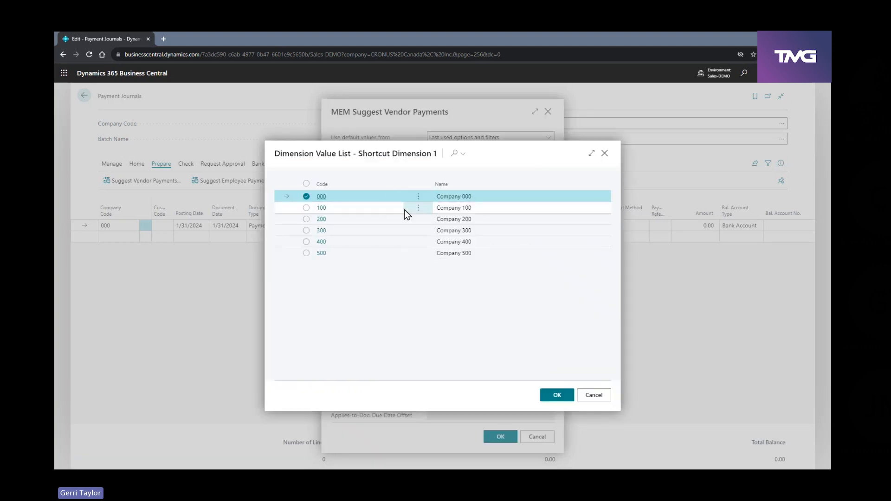
left_click(316, 208)
left_click(316, 219)
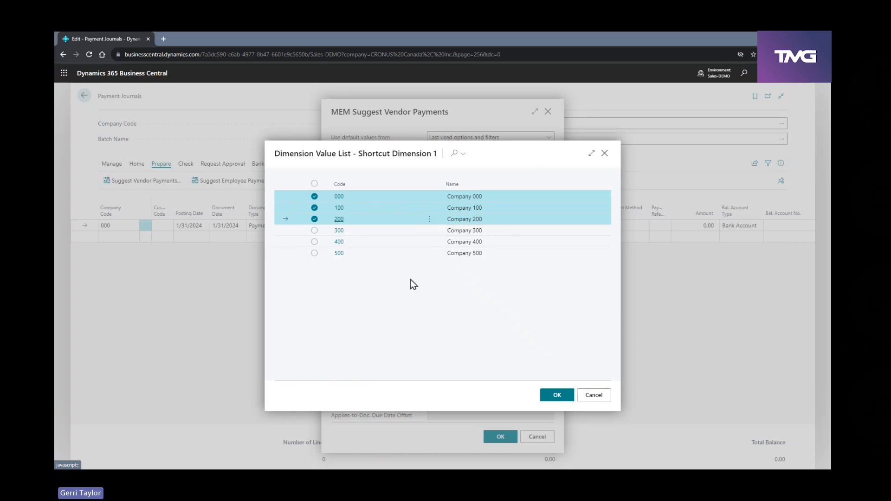
left_click(557, 395)
Generate the suggested vendor payment lines and decline to view the entries left out because of later posting dates
scroll(500, 380, "down", 4)
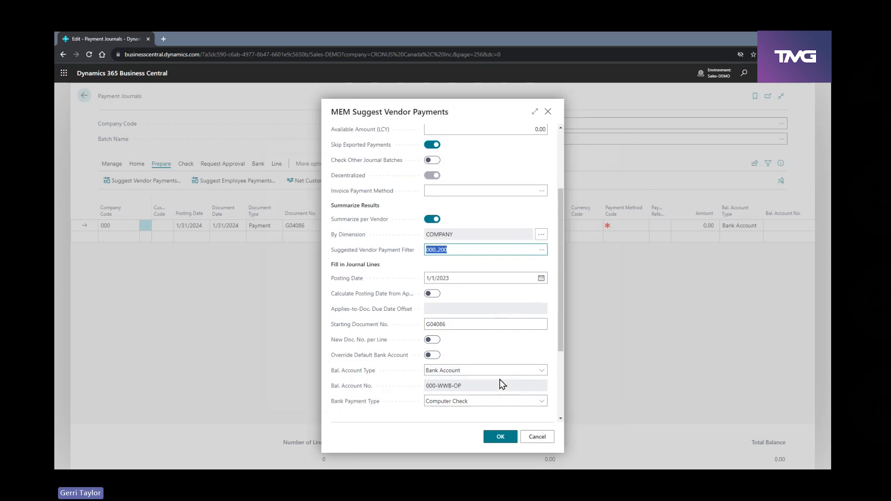
left_click(508, 434)
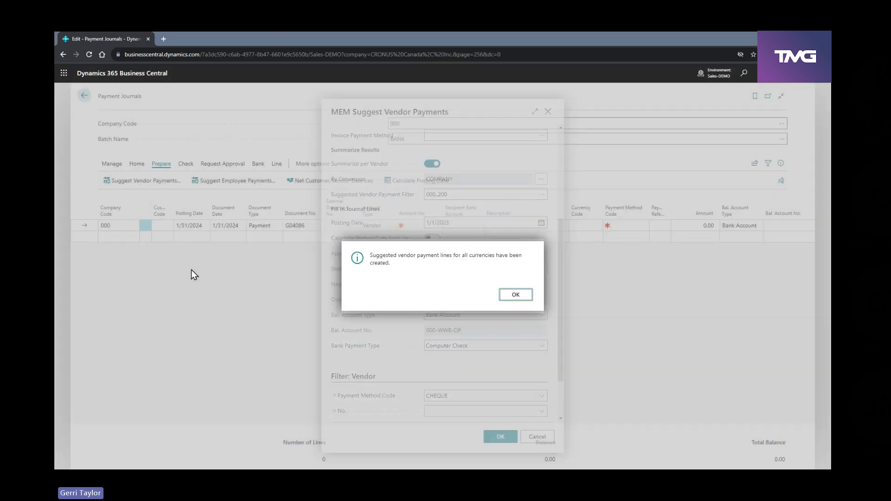
left_click(504, 298)
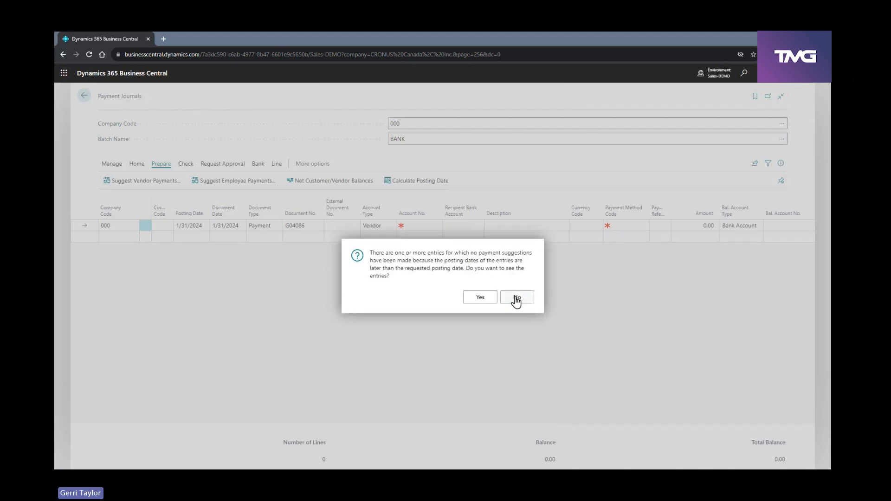
left_click(517, 298)
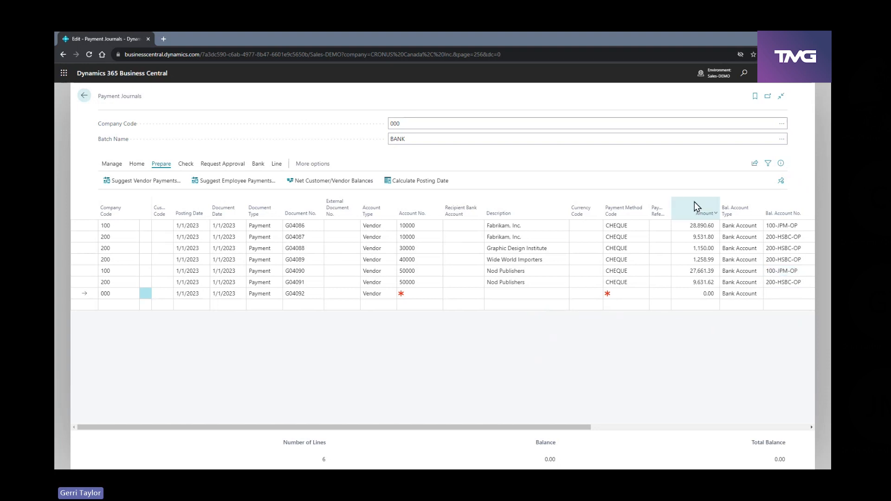
Switch the payment journal to the CASH batch
left_click(782, 144)
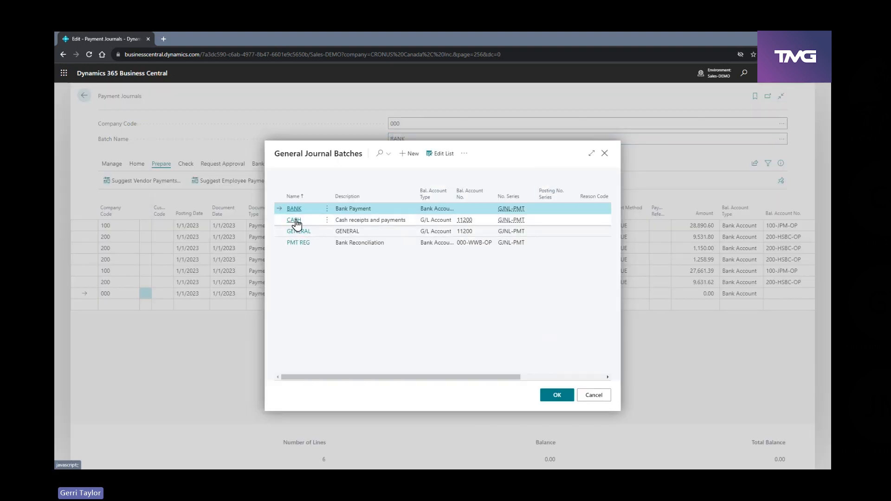
left_click(297, 222)
left_click(546, 395)
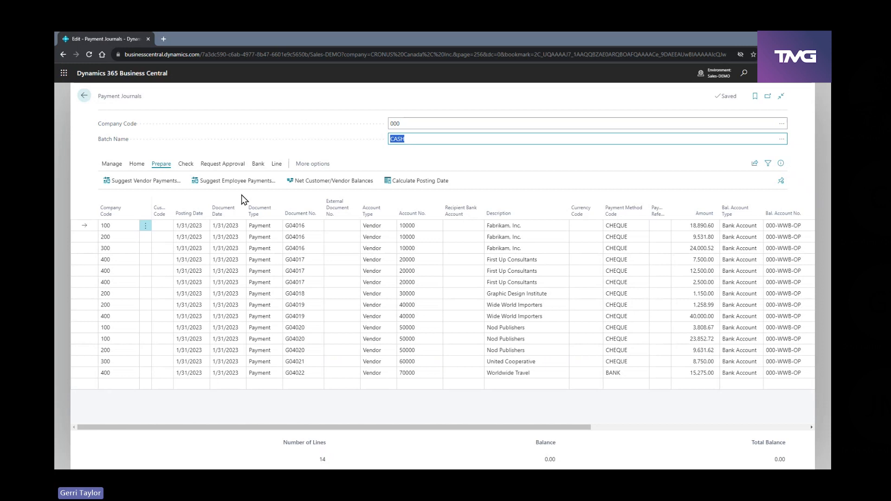
Examine the Fabrikam, Inc. payment lines for companies 100, 200 and 300, and return to the home page
left_click(118, 226)
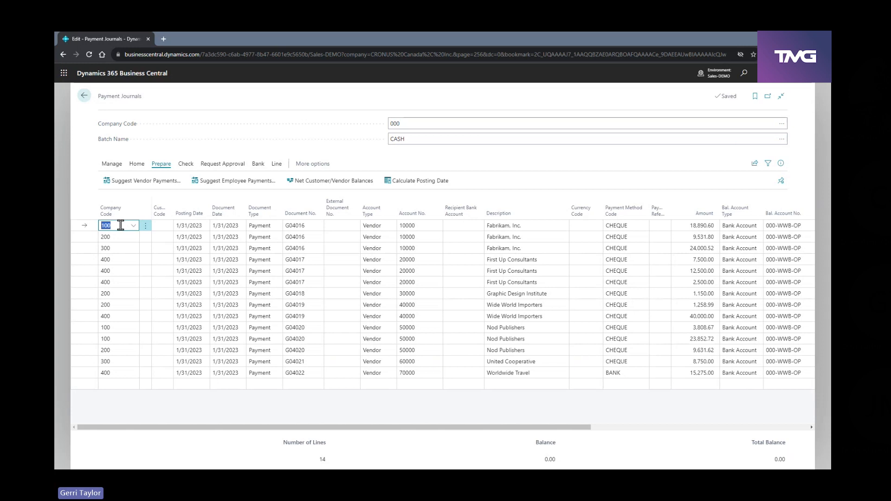
left_click(121, 237)
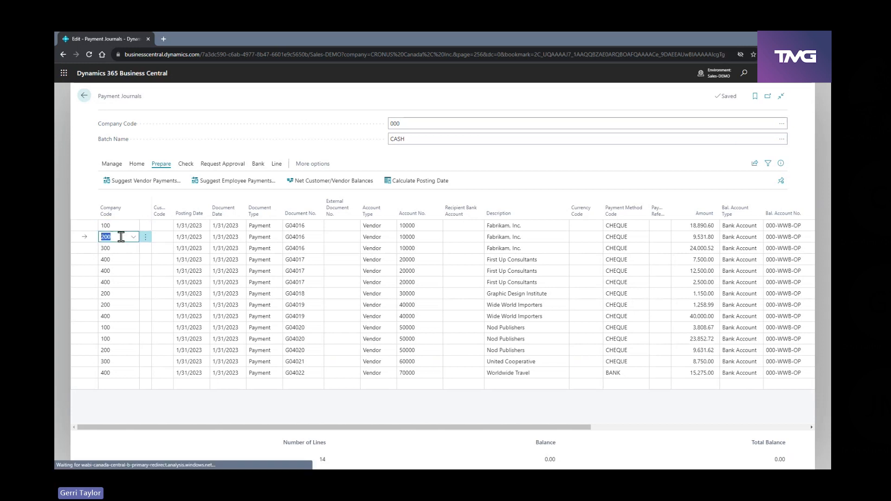
left_click(119, 251)
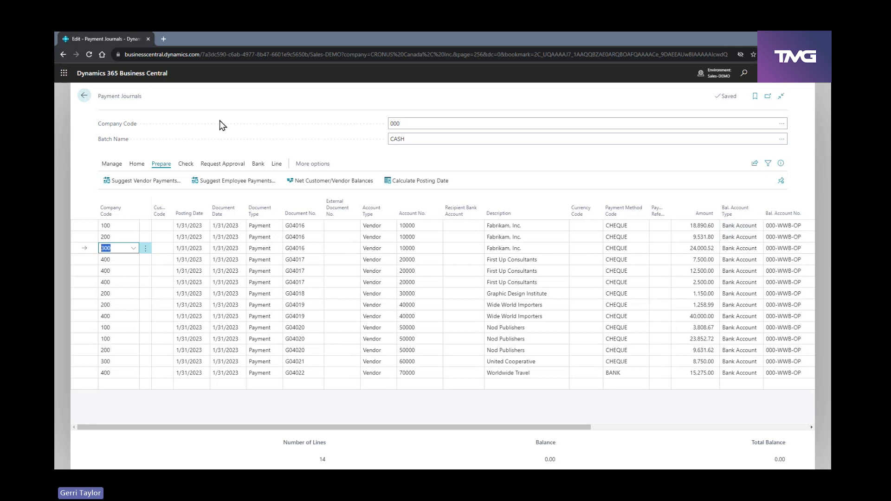
left_click(83, 98)
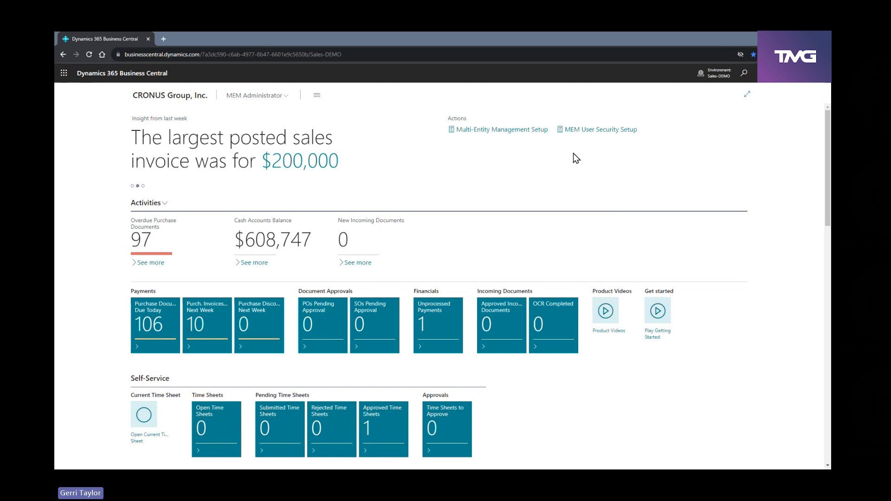
Search for "pos pur inv", open the Posted Purchase Invoice Lines page and show its sharing and Excel options
left_click(744, 74)
type("pos")
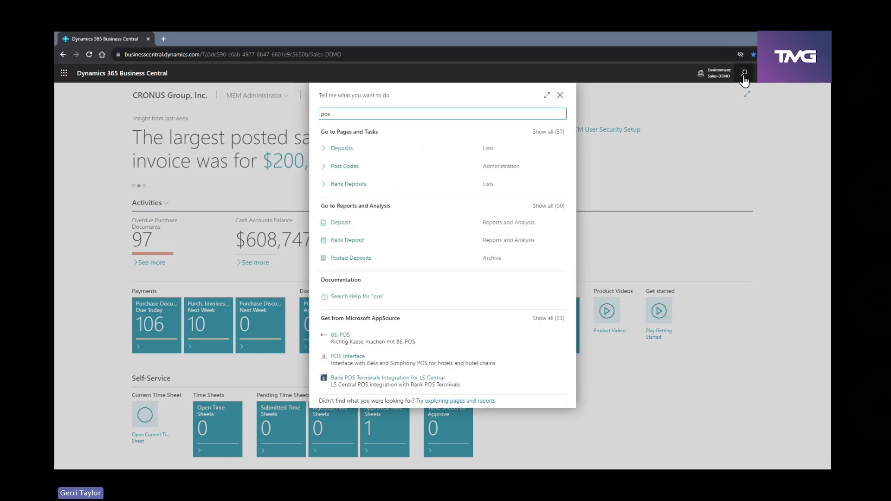
type(" pur ")
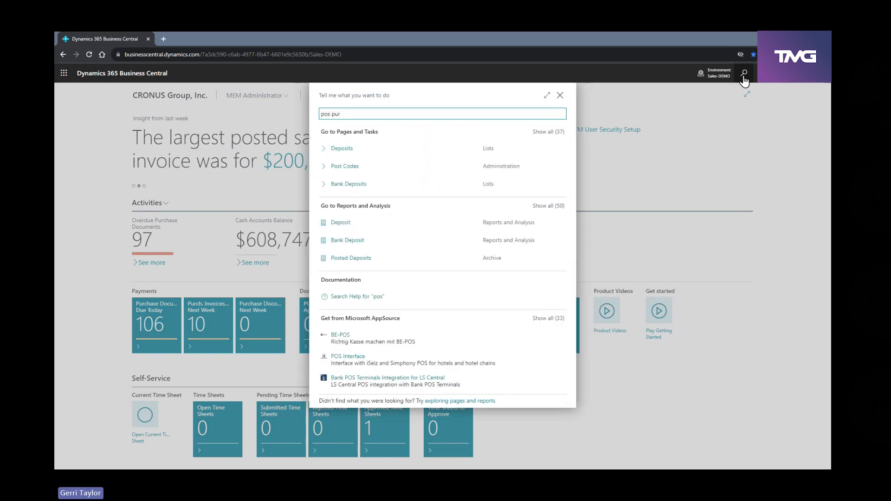
type("inv")
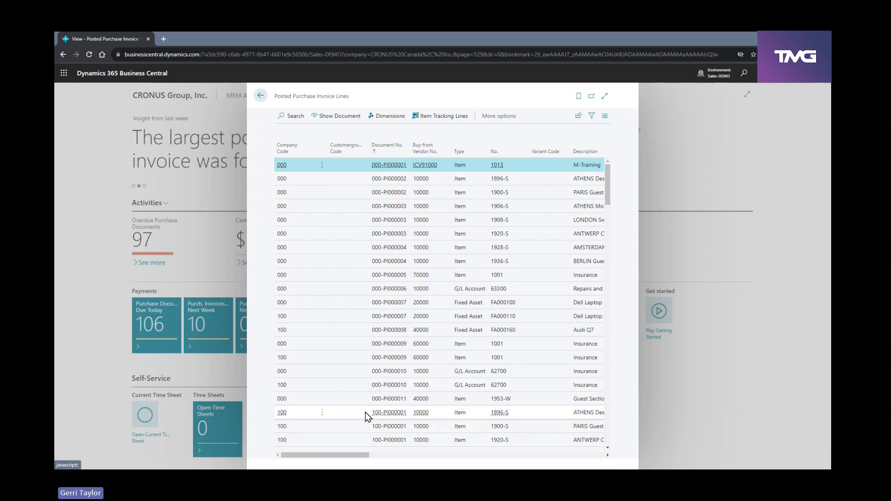
left_click(579, 116)
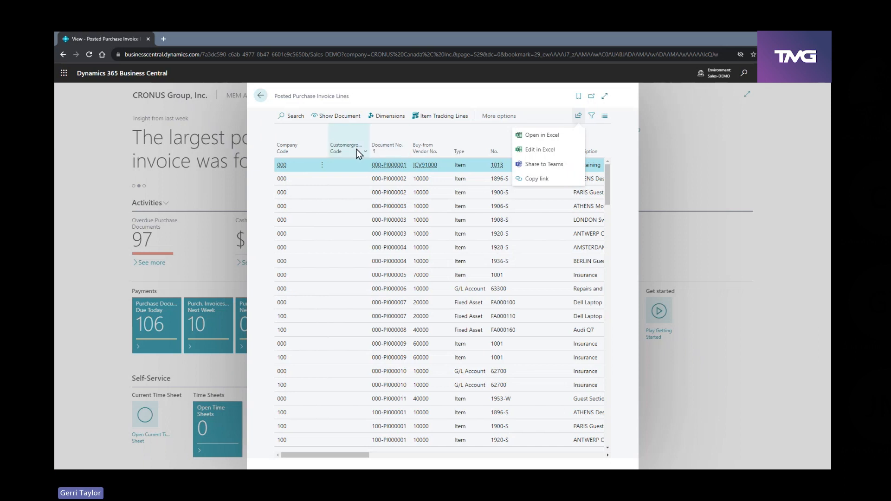
Filter the posted purchase invoice lines to company code 100, and return to the home page
left_click(314, 156)
left_click(310, 153)
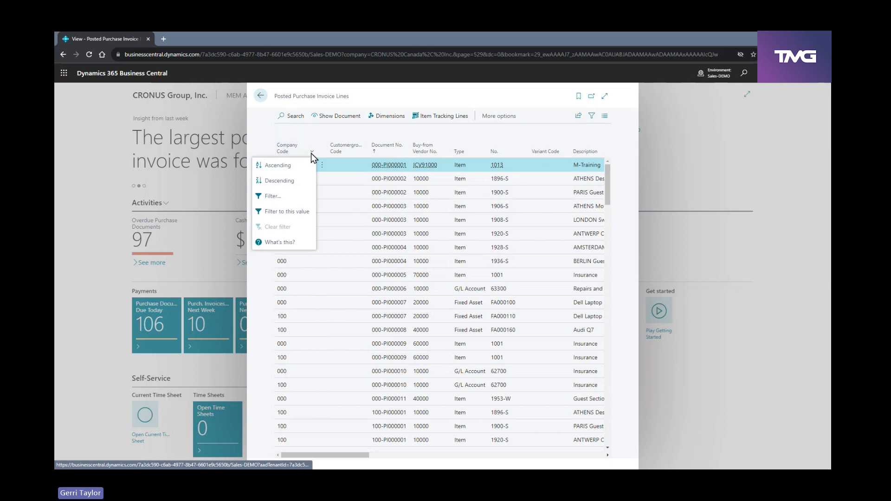
left_click(310, 320)
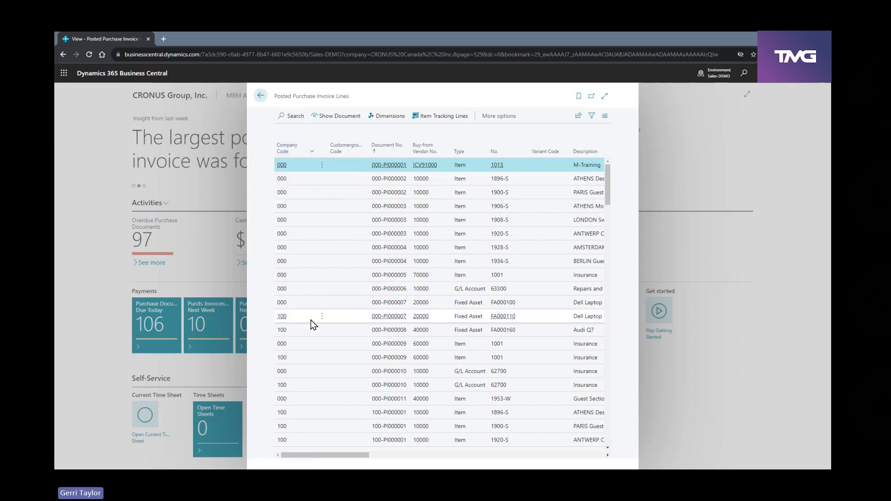
left_click(311, 152)
left_click(297, 215)
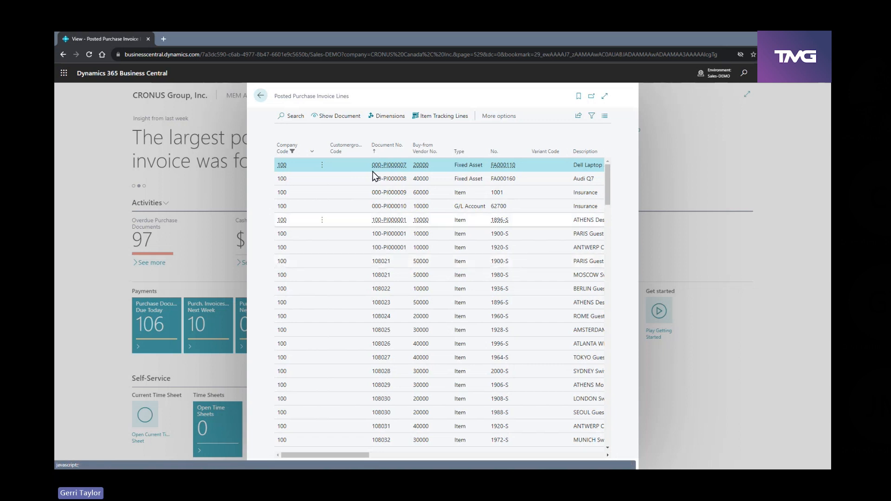
left_click(261, 96)
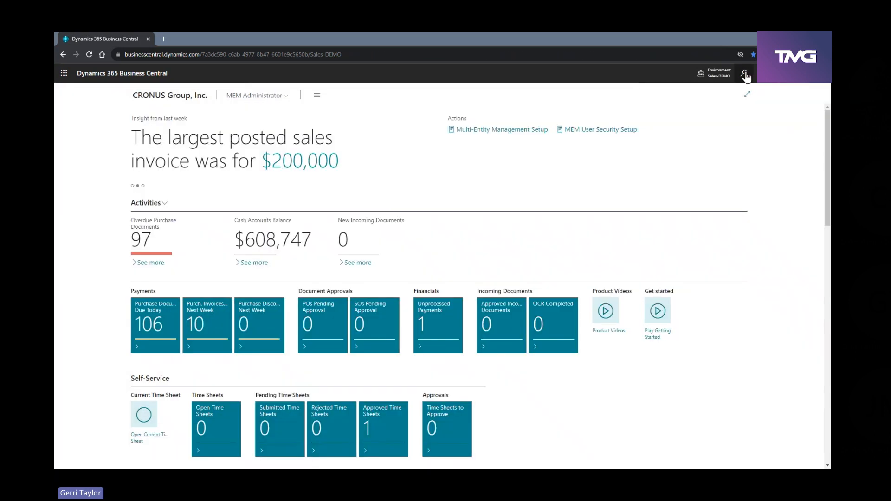
Search for "pos pur inv" and open the Posted Purchase Invoices list
left_click(744, 73)
type("po")
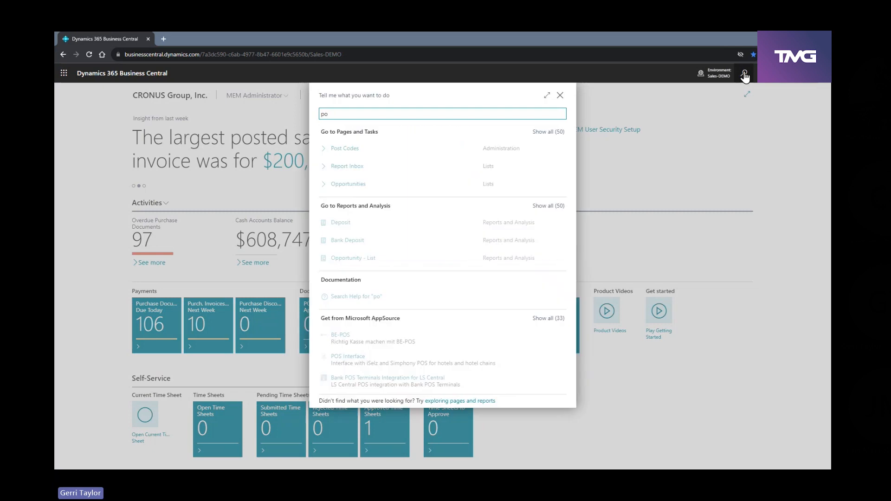
type("s pur inv")
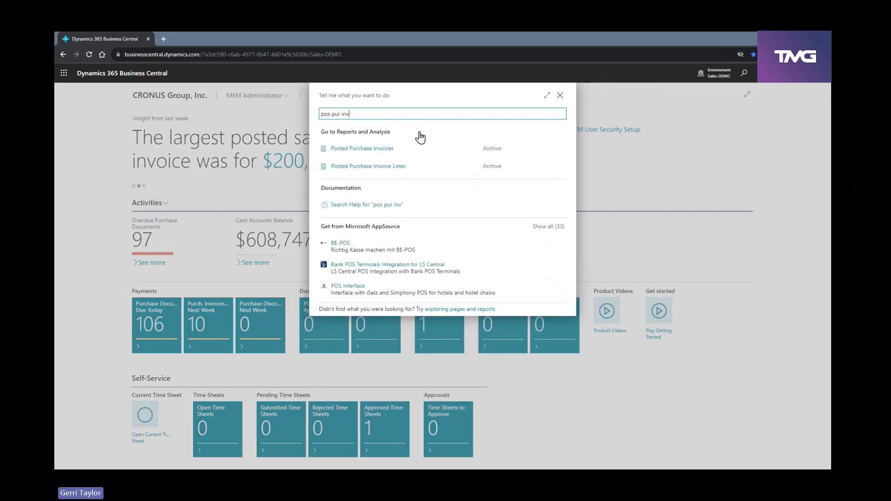
left_click(378, 149)
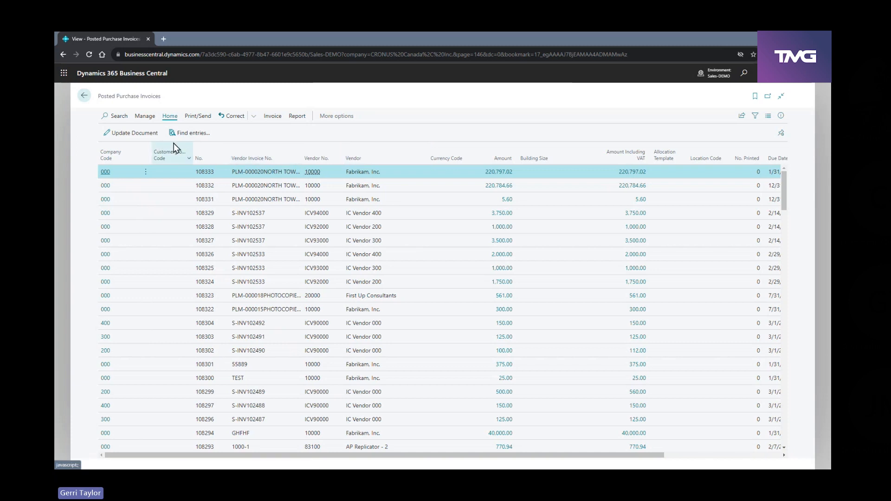
Find posted purchase invoice 107086, view its company code and lines, and return to the home page
left_click(122, 116)
type("107086")
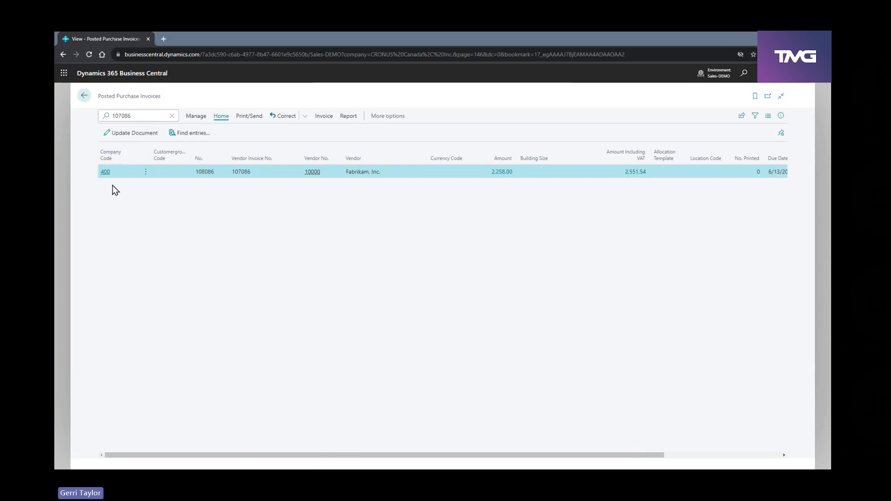
left_click(103, 173)
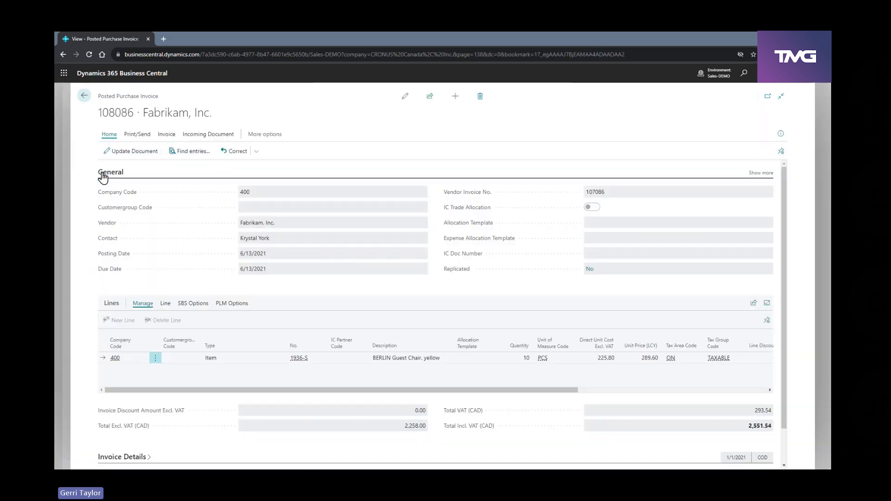
left_click(86, 97)
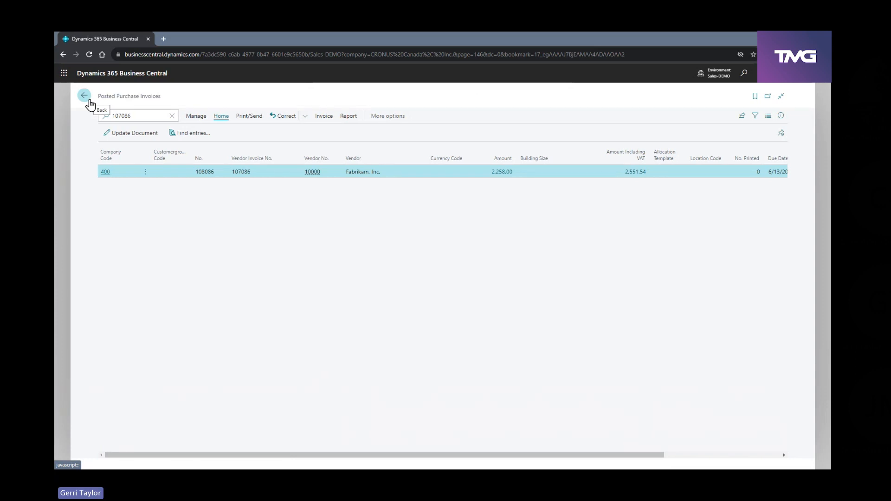
left_click(85, 96)
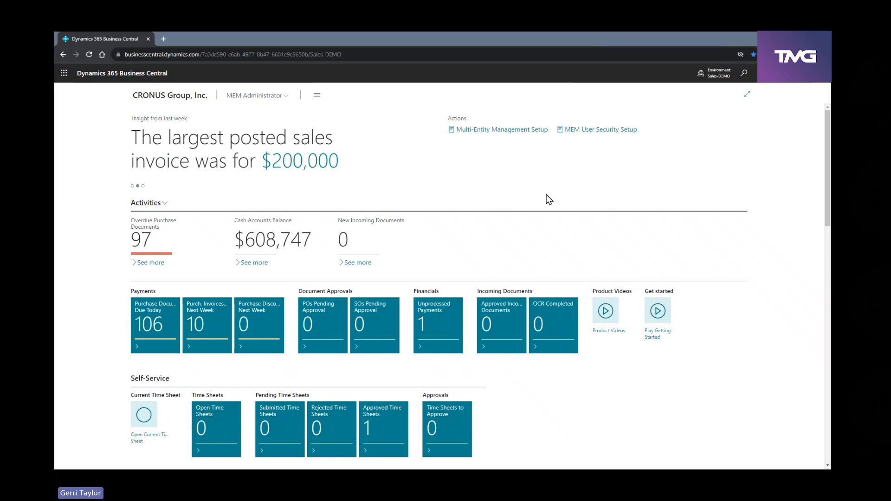
Search for "mem ven trial" and open the MEM Vendor - Trial Balance report request
left_click(744, 74)
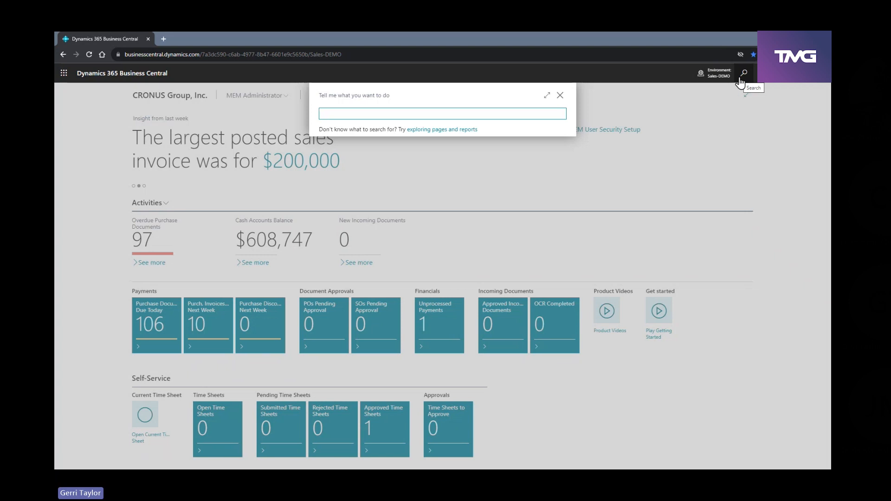
type("mem ven trial")
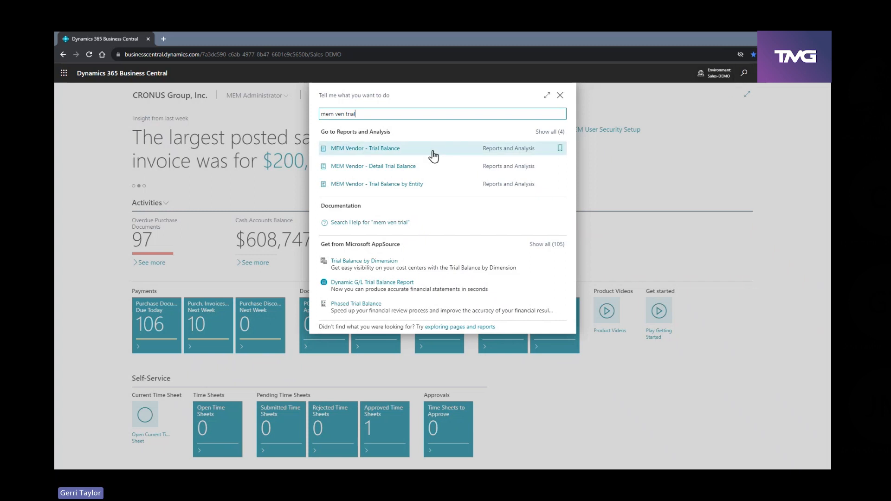
left_click(394, 150)
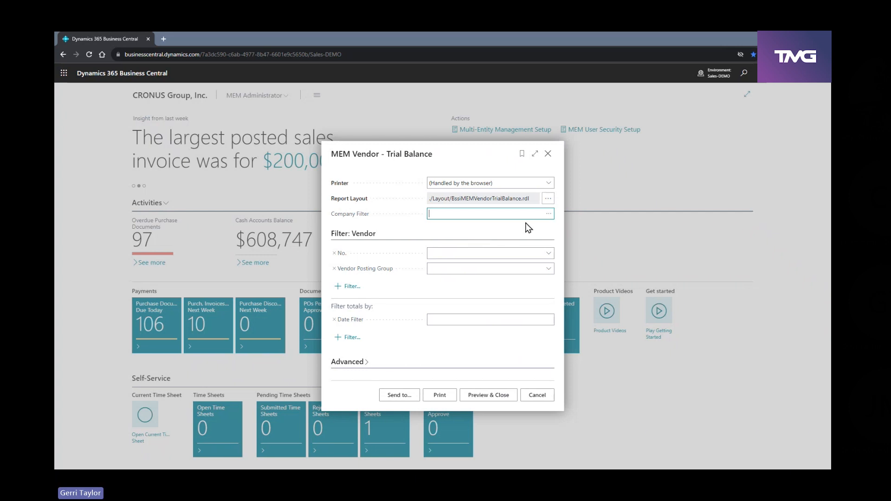
Set the report's company filter to companies 000, 100 and 300
left_click(548, 213)
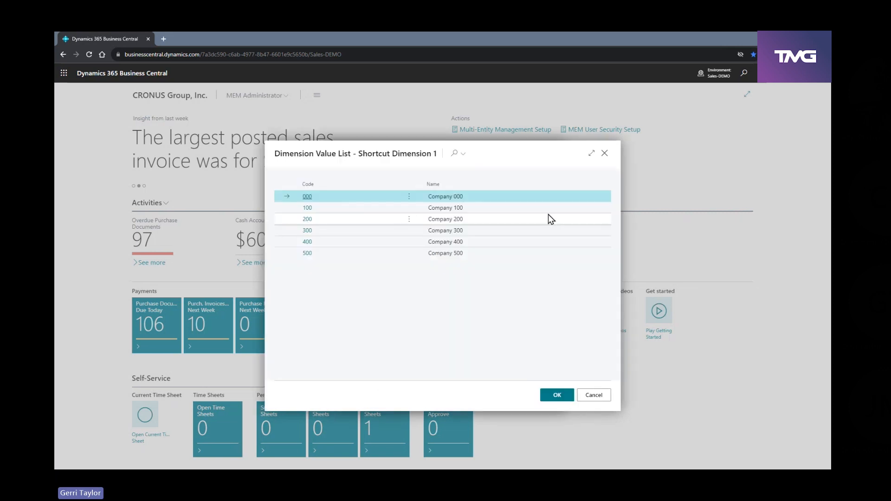
left_click(409, 196)
left_click(411, 208)
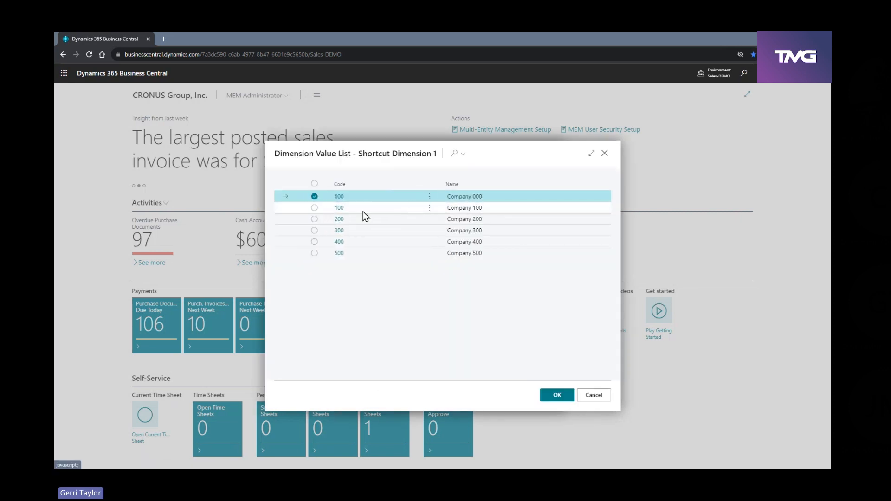
left_click(312, 209)
left_click(313, 232)
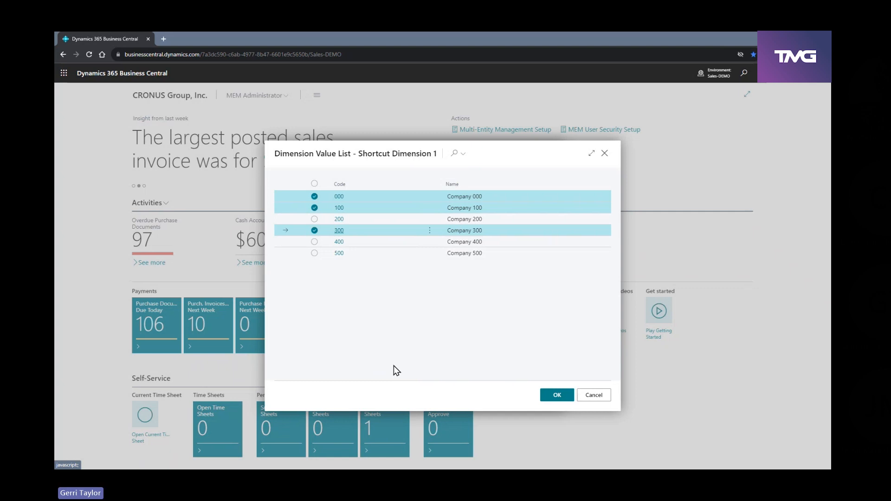
left_click(557, 396)
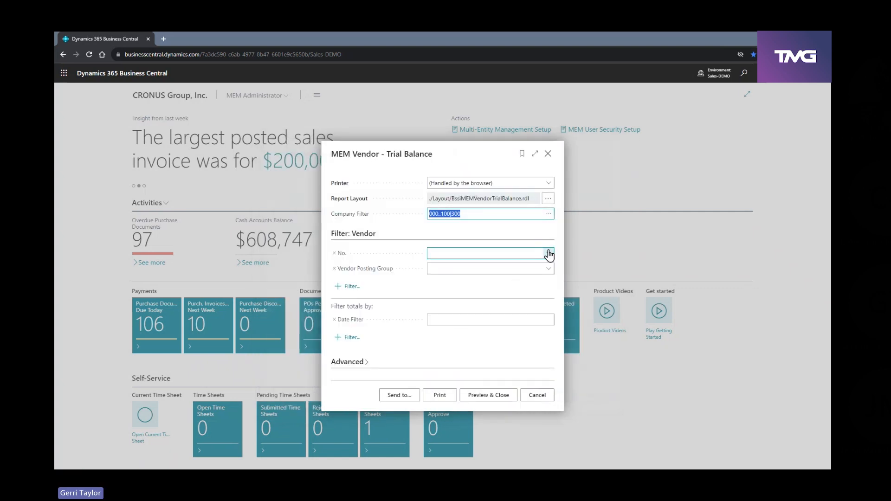
With no vendor number selected, set the date filter to 09/30/23 and preview the vendor trial balance
left_click(548, 253)
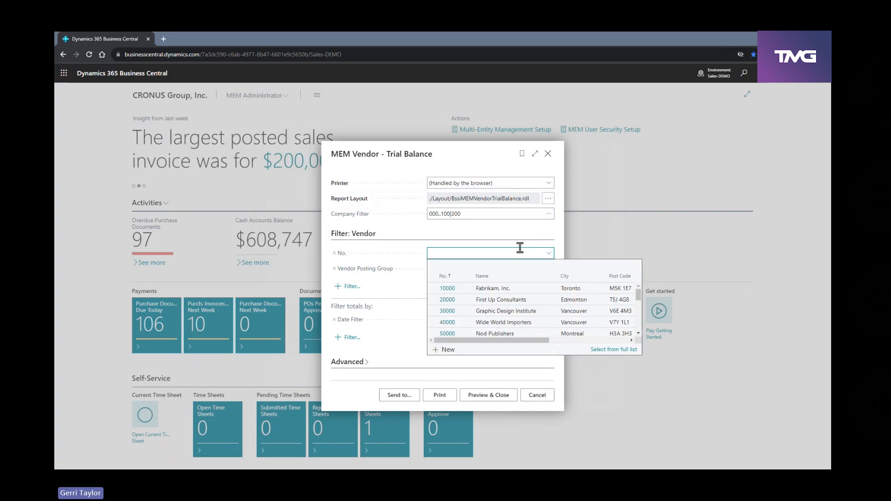
left_click(399, 293)
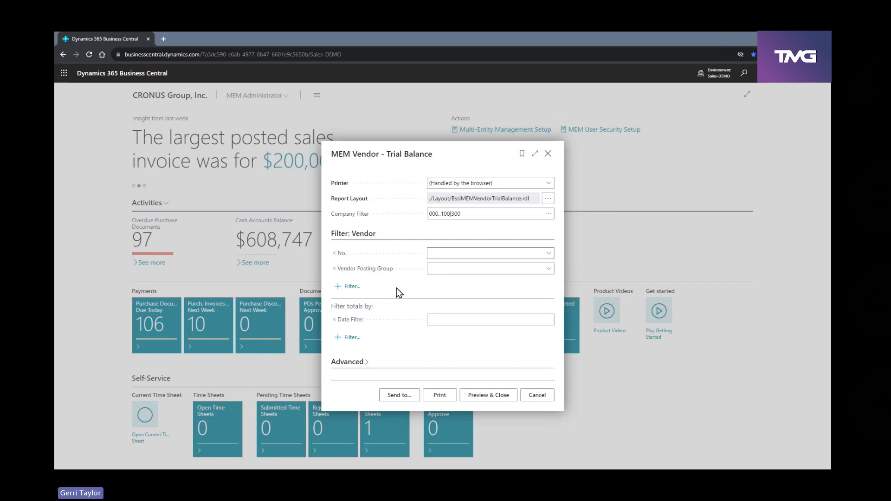
left_click(470, 316)
type("09302023")
key("Tab")
left_click(498, 401)
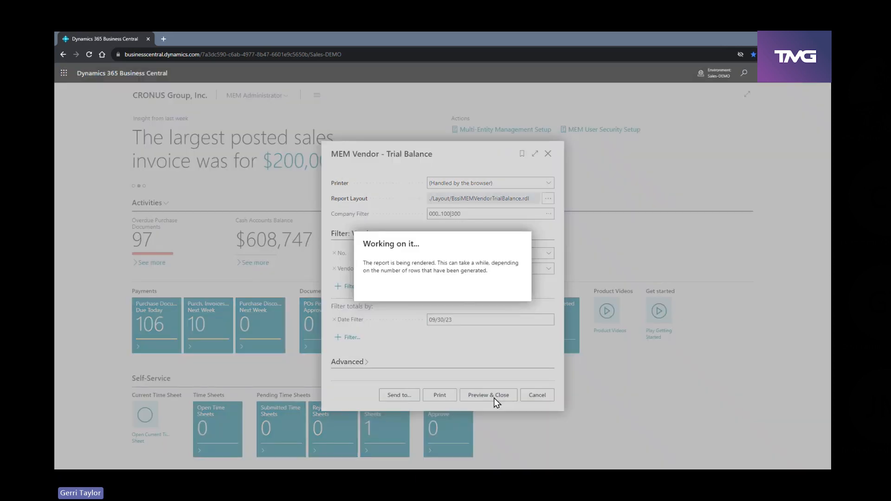
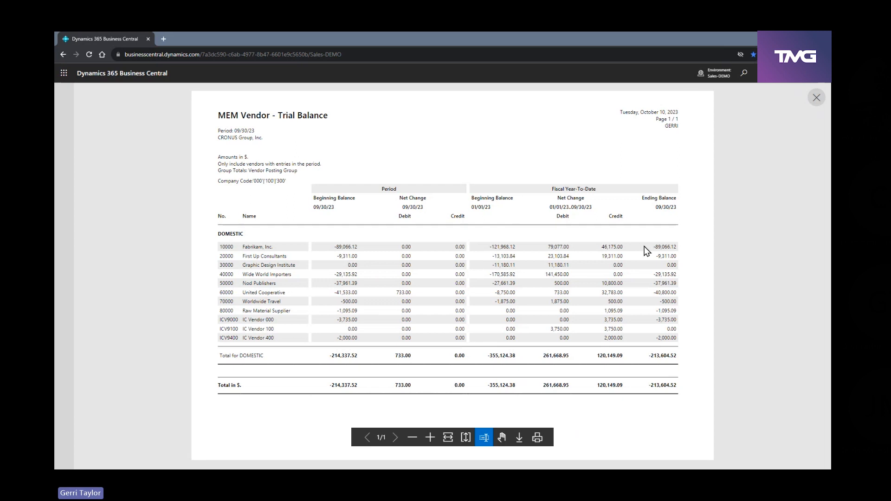
Close the vendor trial balance preview and return to the home page
left_click(817, 99)
left_click(745, 74)
type("ven ")
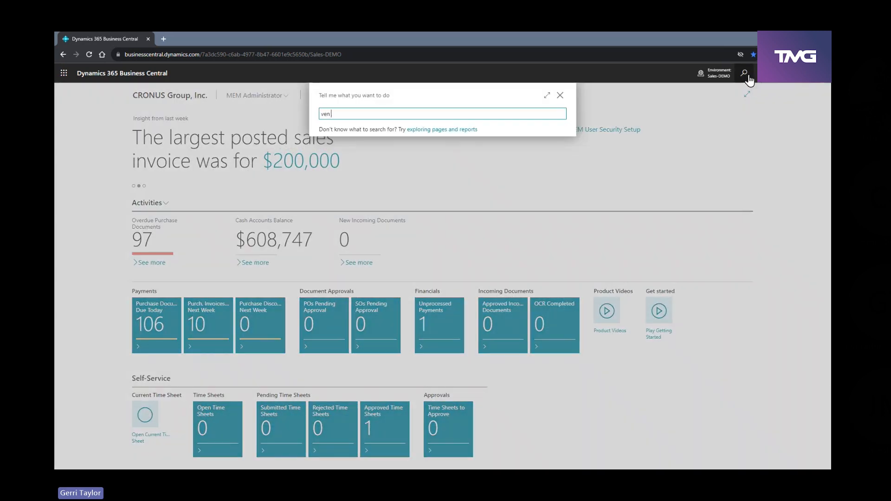
type("trial")
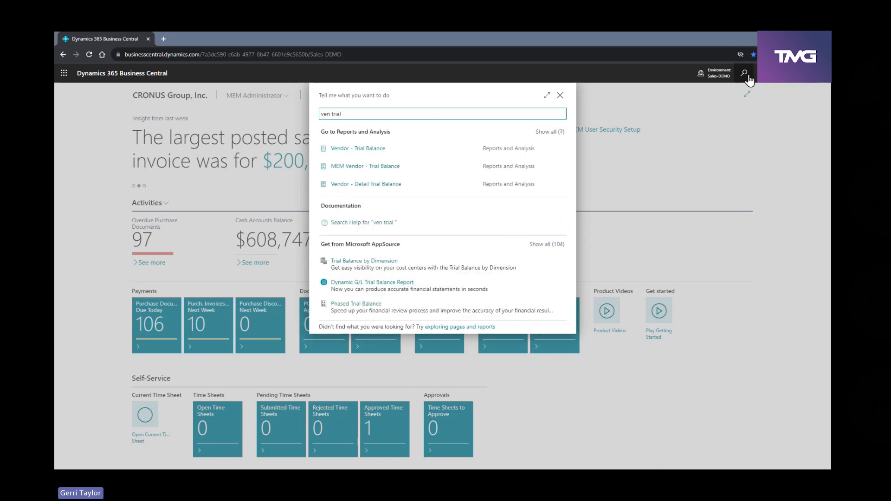
type("bal")
left_click(550, 132)
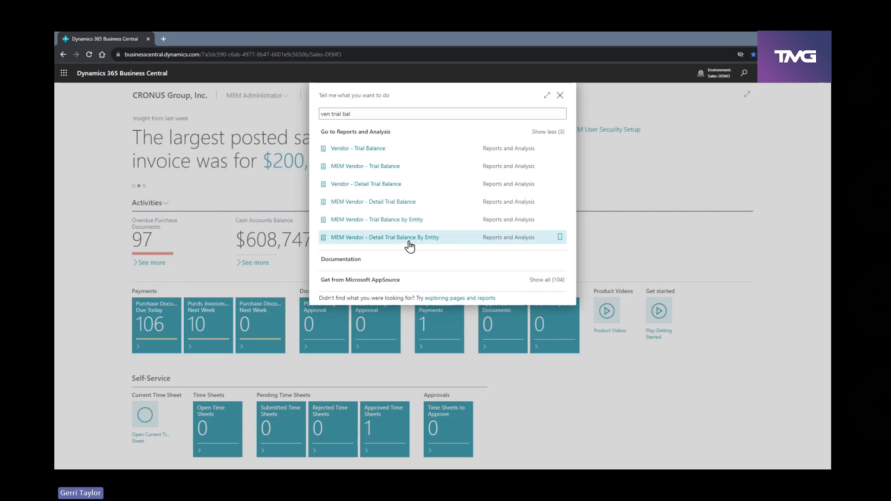
left_click(405, 240)
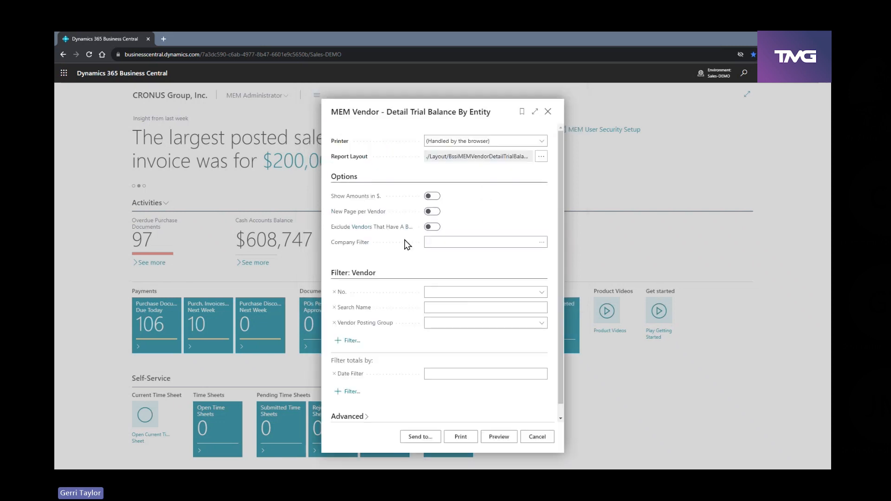
left_click(553, 113)
Search for "mem vend tria" and open the MEM Vendor - Trial Balance by Entity report request
left_click(743, 75)
type("mem vend tria")
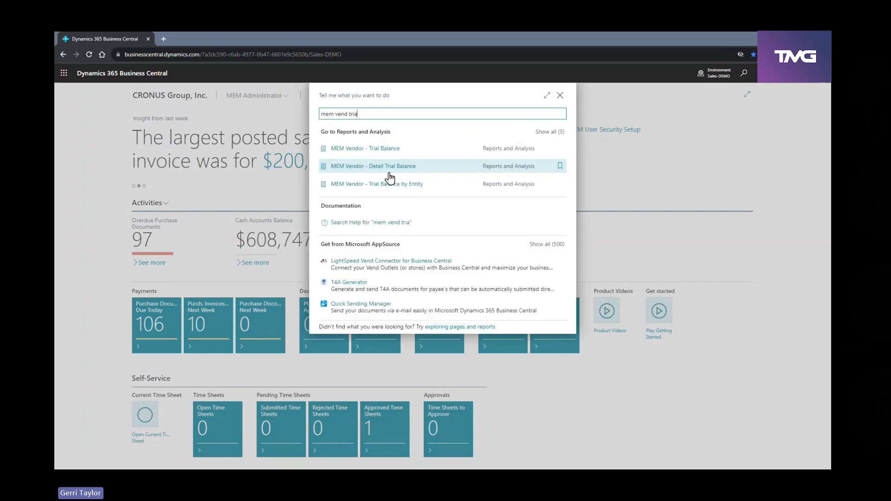
left_click(384, 186)
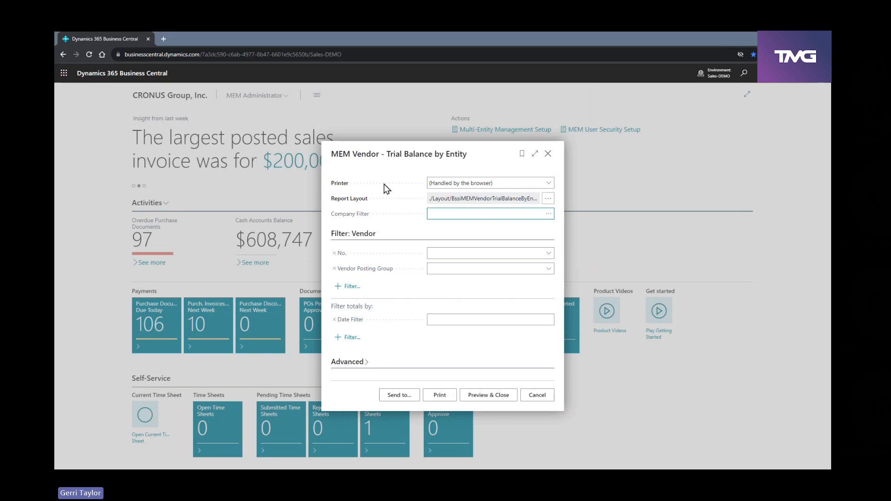
Set the by-entity report's company filter to companies 000, 100 and 300
left_click(549, 213)
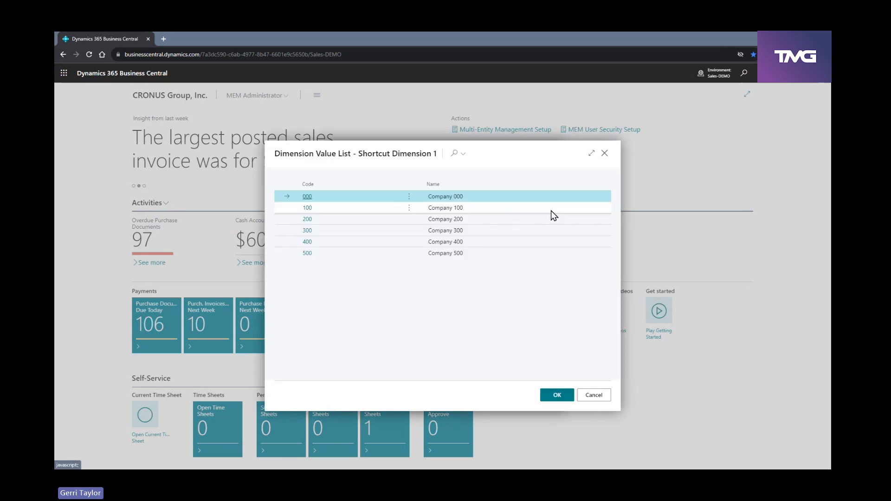
left_click(408, 197)
left_click(401, 212)
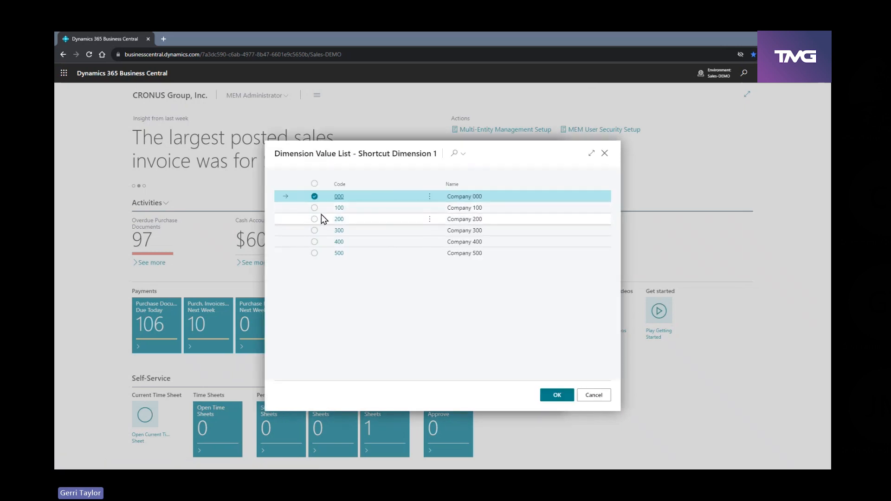
left_click(314, 208)
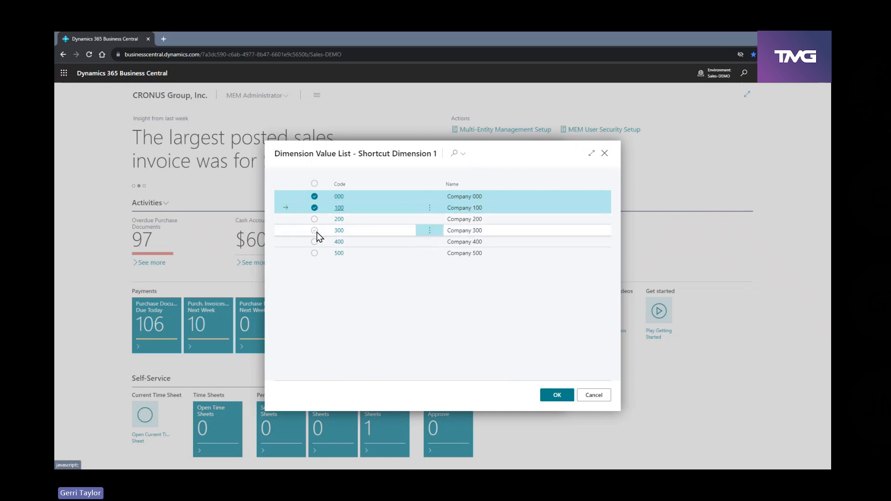
left_click(314, 230)
left_click(557, 395)
Set the date filter to 09/30/23 and preview the vendor trial balance by entity
left_click(475, 319)
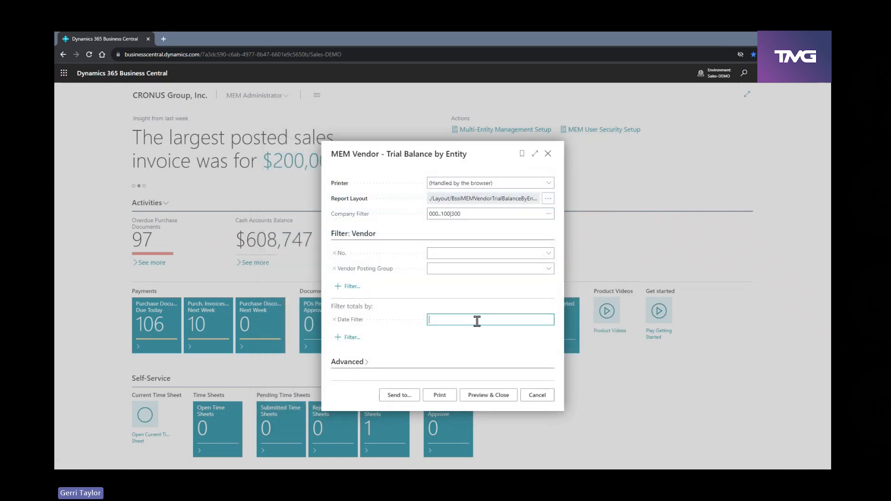
type("09/30/23")
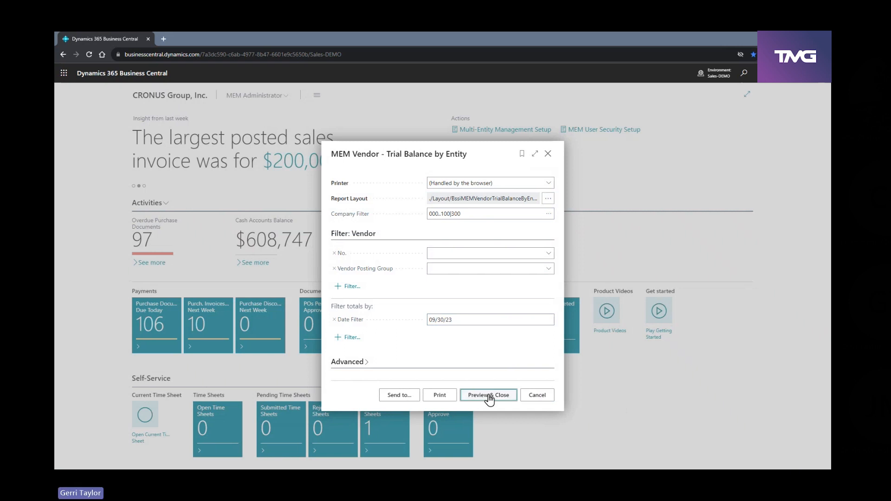
left_click(492, 395)
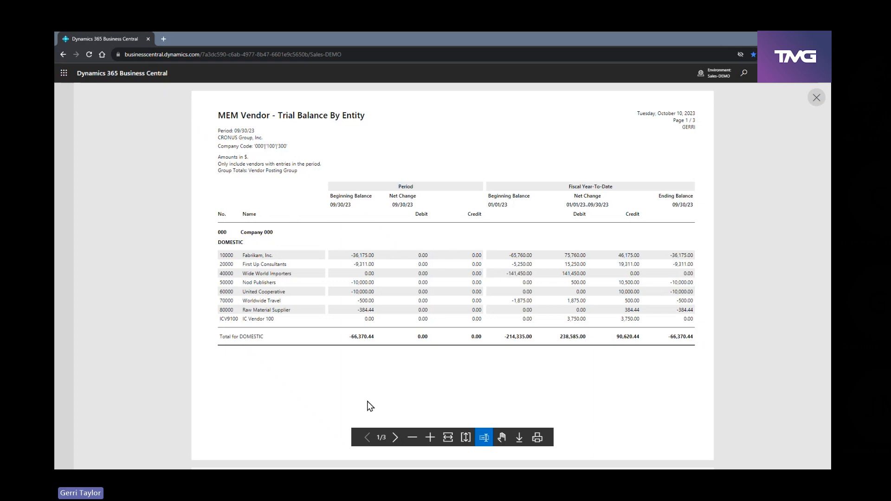
Review the Company 100 and Company 300 pages of the by-entity vendor trial balance and close the preview
left_click(395, 438)
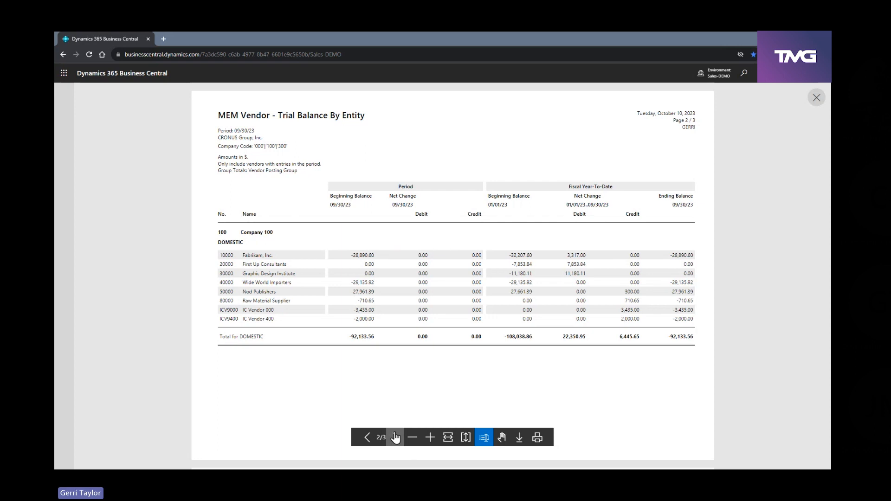
left_click(395, 437)
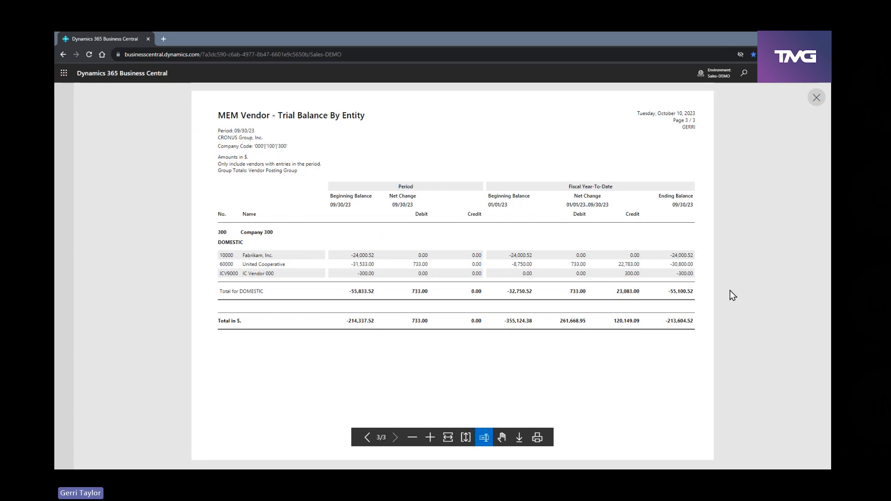
left_click(817, 99)
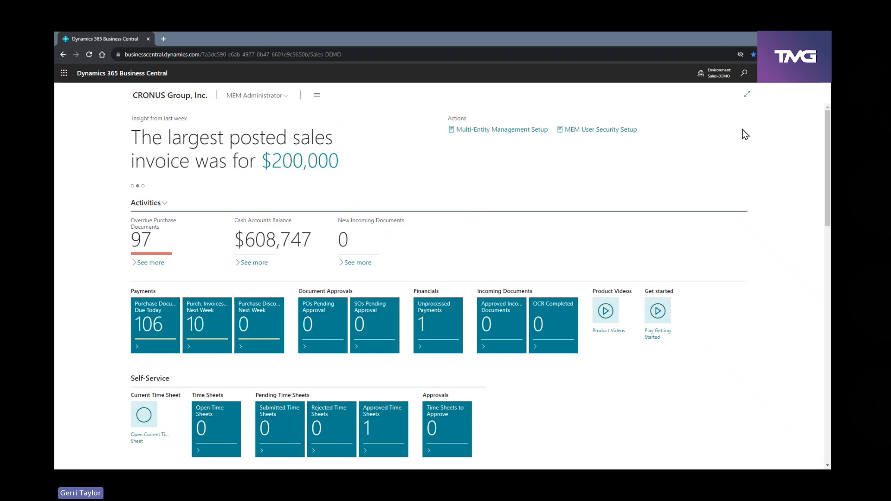
Search for "spread global" and open the MEM Trial Balance, Spread Global Dimension report request
left_click(745, 74)
type("sprea")
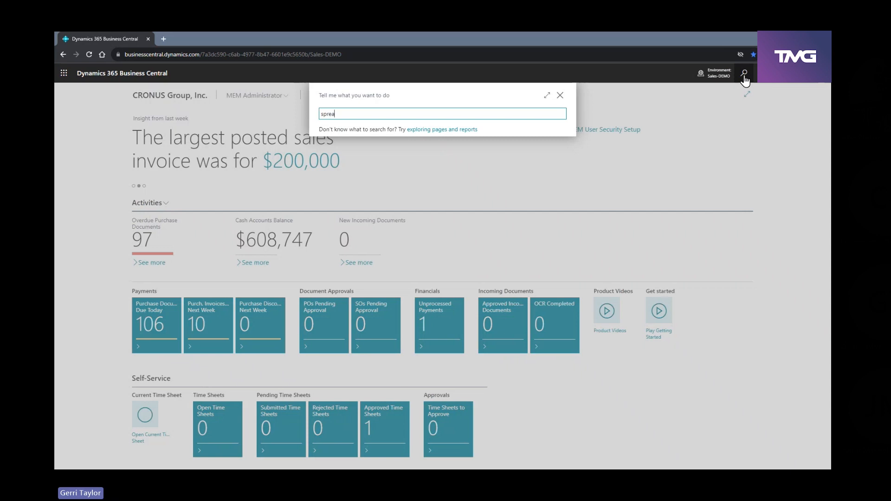
type("d global")
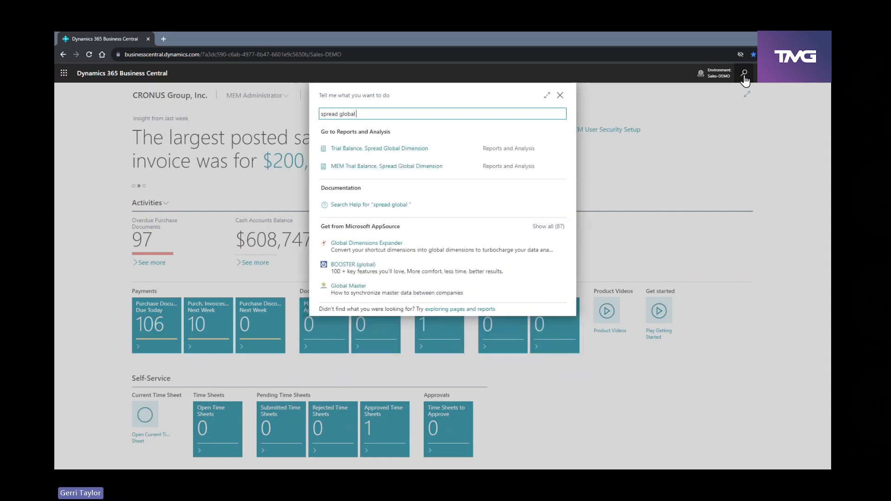
left_click(390, 167)
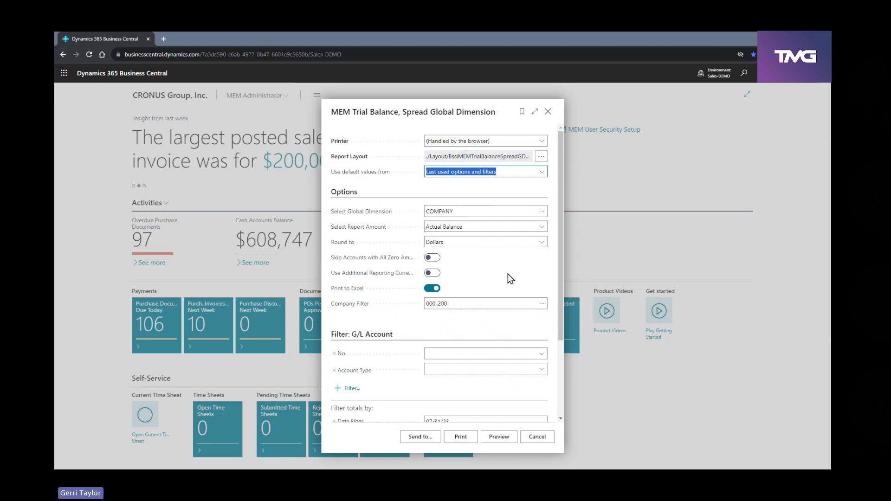
Turn off Print to Excel, preview the company-spread trial balance at full page width, and close the report
scroll(508, 283, "down", 1)
left_click(432, 247)
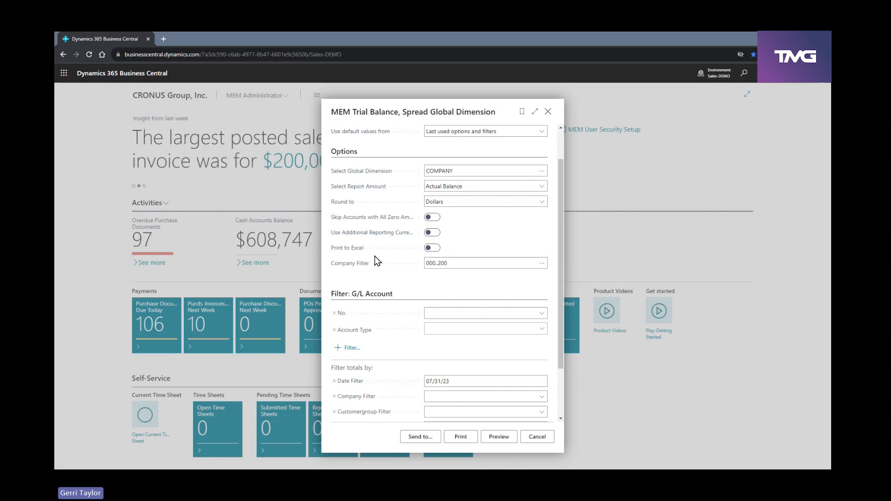
left_click(447, 438)
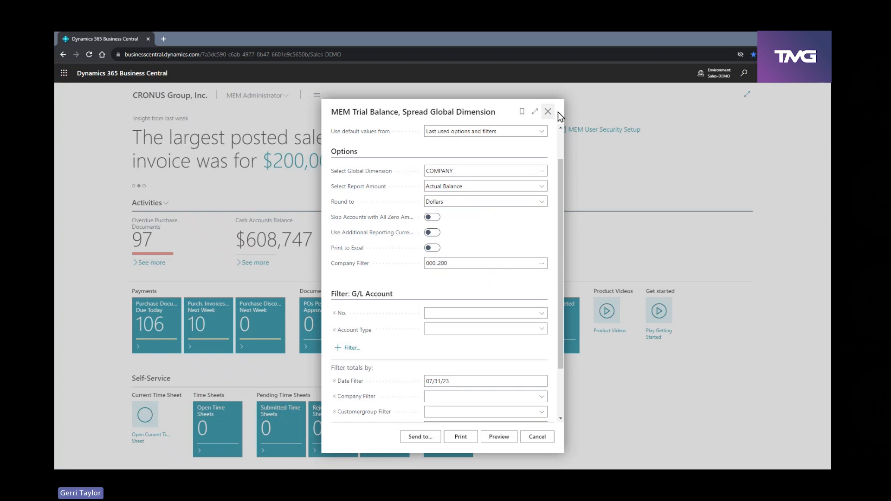
left_click(548, 112)
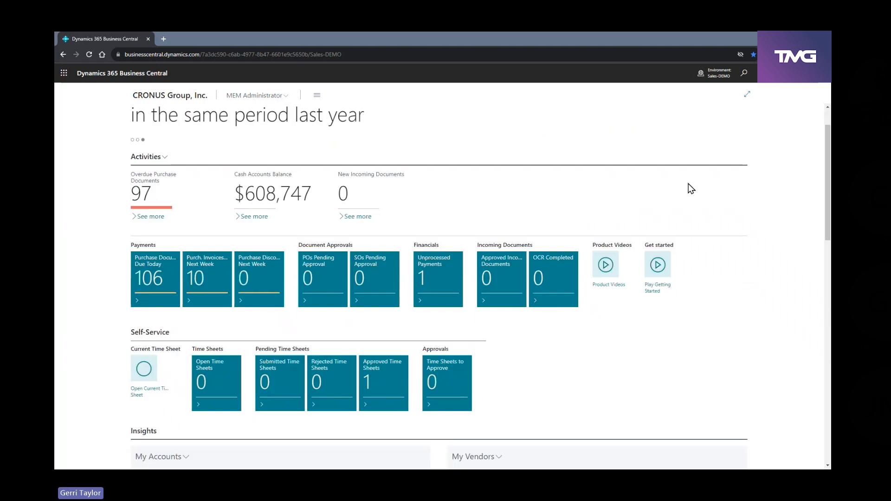
Expand the MEM Income Statement Power BI report from the home page
scroll(689, 184, "down", 6)
scroll(689, 184, "down", 10)
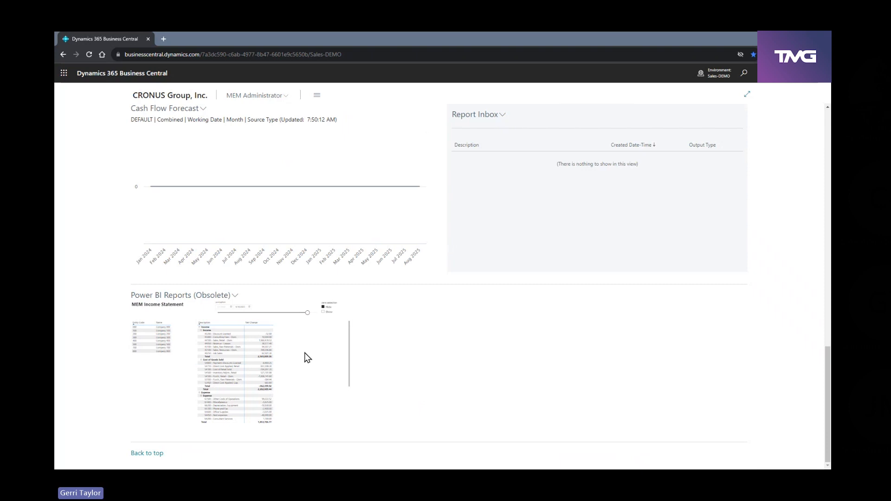
left_click(235, 297)
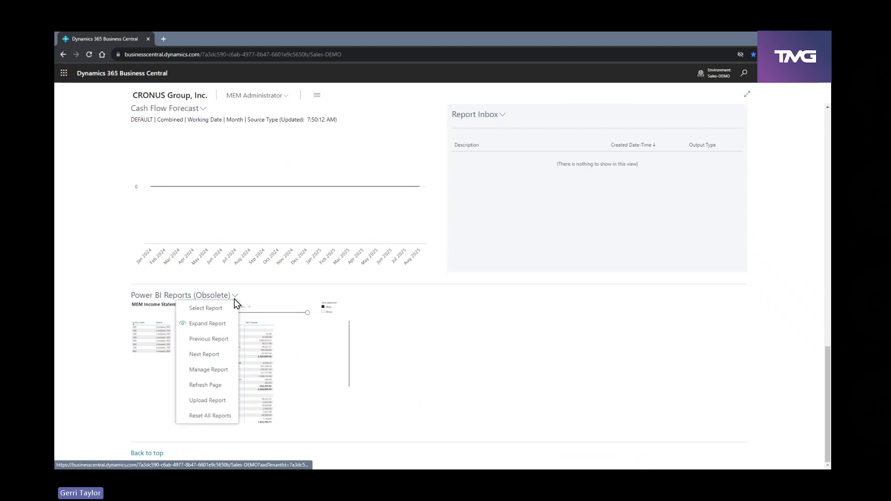
left_click(227, 328)
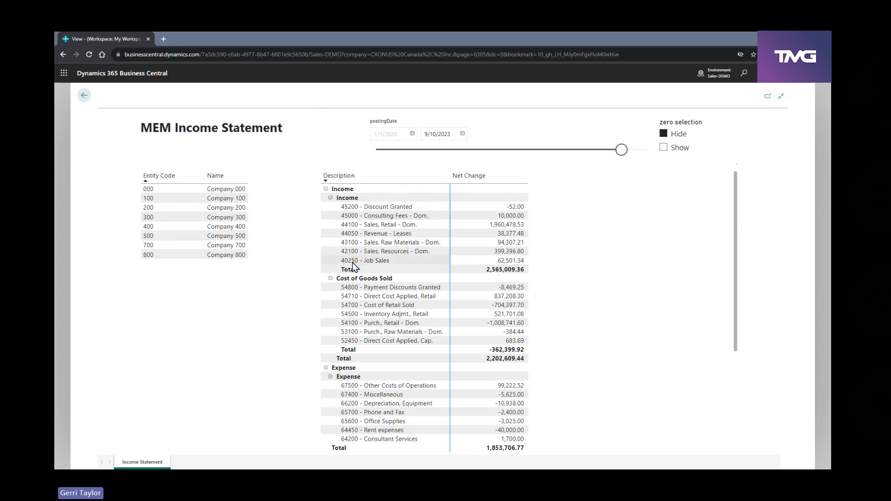
View the Power BI income statement filtered to entity 100 and to entity 200, and return to the home page
left_click(168, 199)
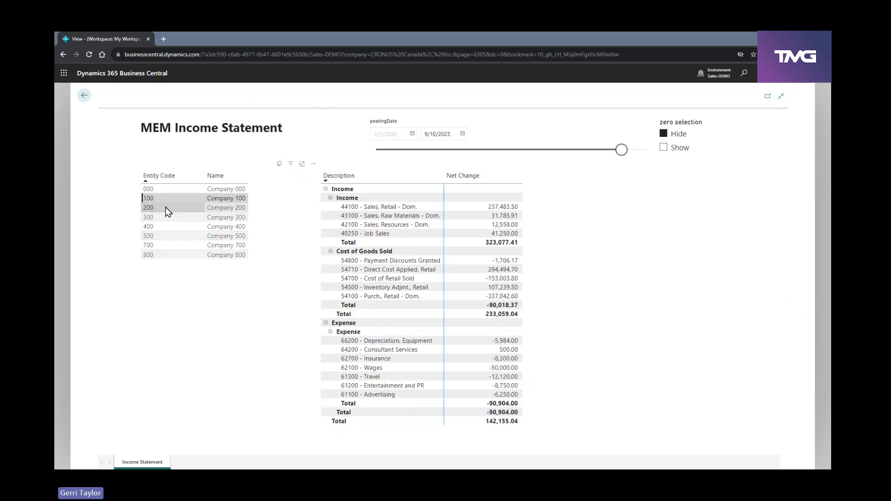
left_click(167, 209)
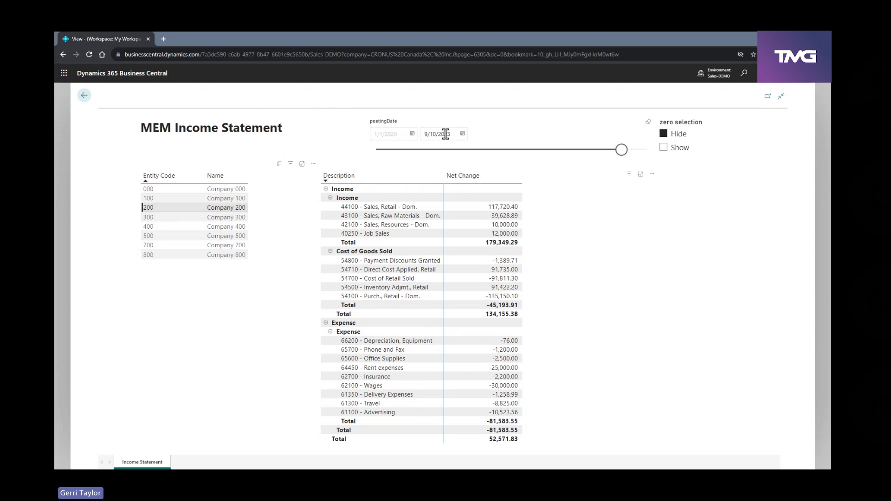
left_click(84, 96)
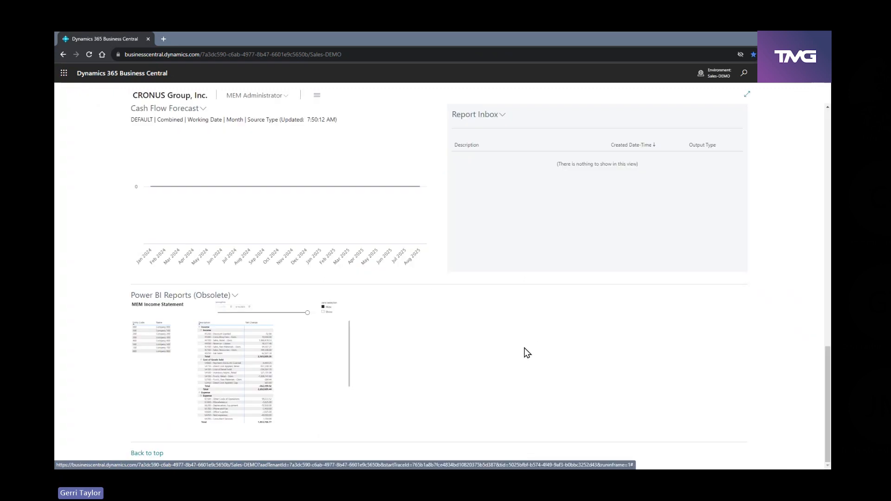
Search for "financial repo", open the Financial Reports list, and view the Z-INCOME MEM Income Statement
scroll(524, 349, "up", 4)
scroll(525, 349, "up", 9)
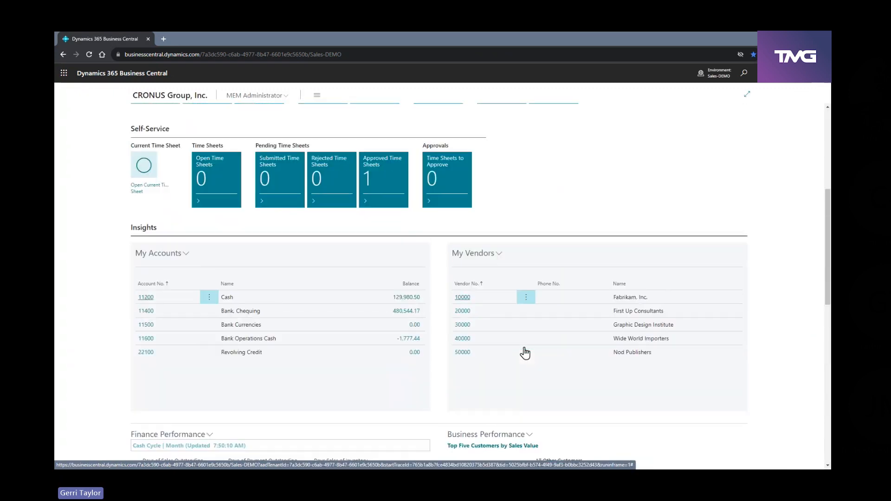
scroll(525, 353, "up", 2)
left_click(744, 73)
type("financial repo")
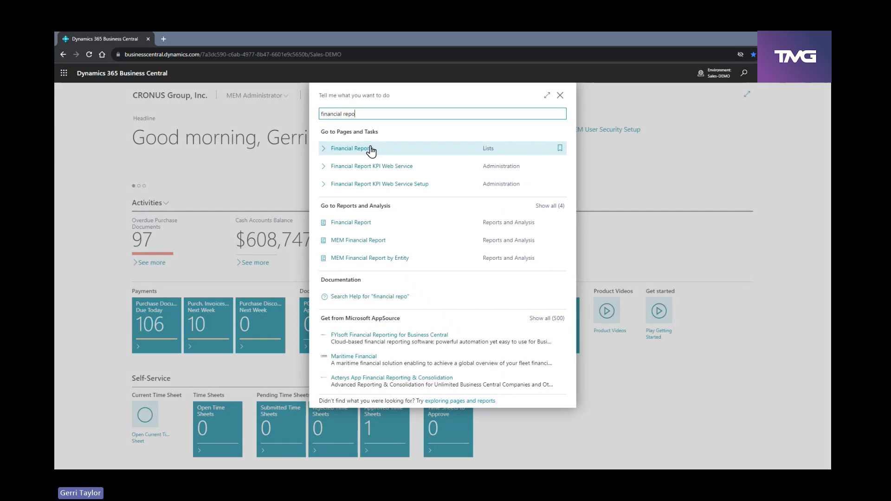
left_click(350, 149)
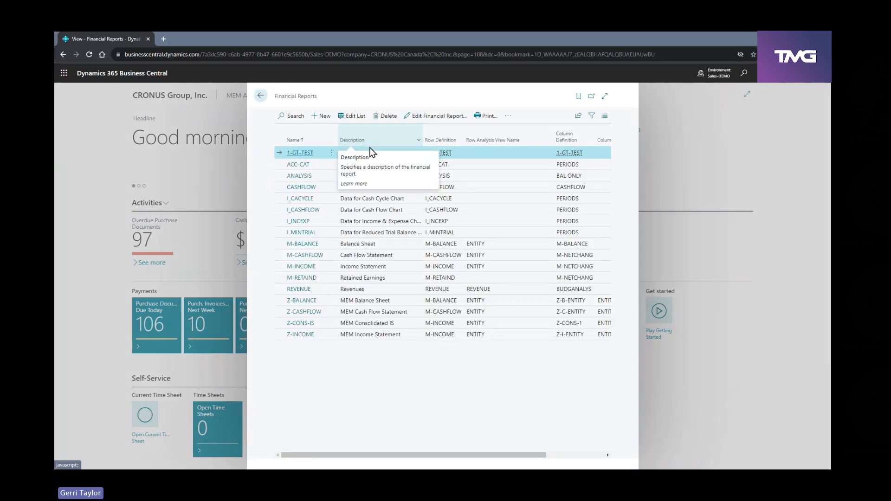
left_click(297, 341)
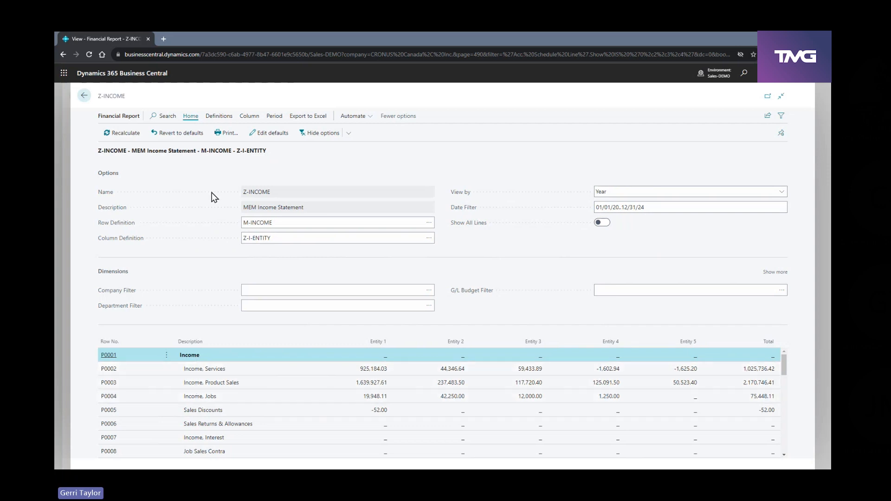
Open the Z-I-ENTITY column definition and check the company codes available for Entity 1's Company Code Totaling without changing it
left_click(222, 118)
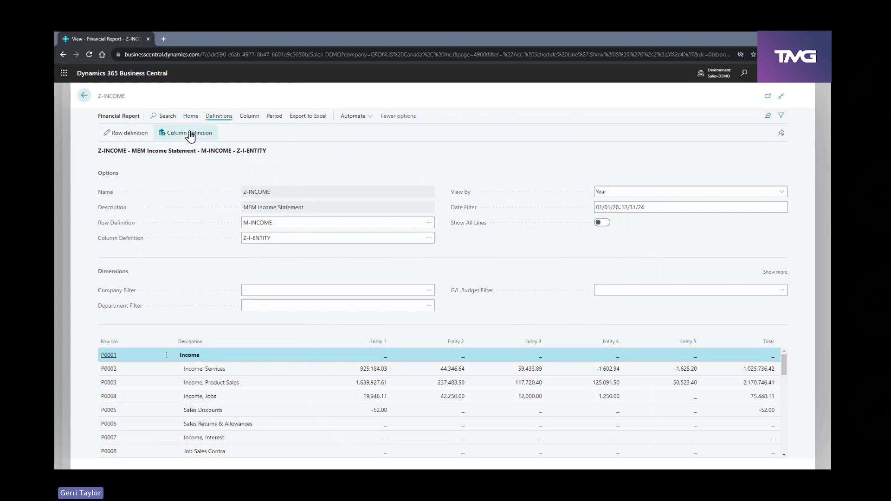
left_click(190, 134)
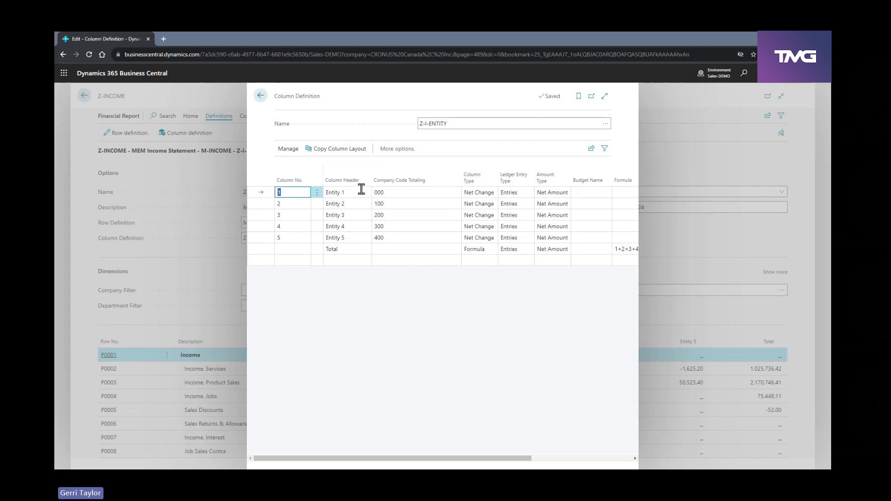
left_click(451, 196)
left_click(453, 195)
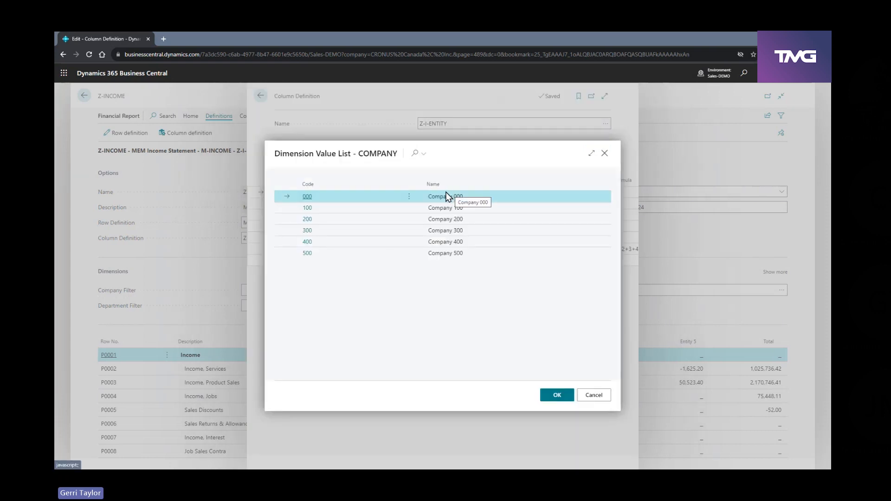
left_click(593, 396)
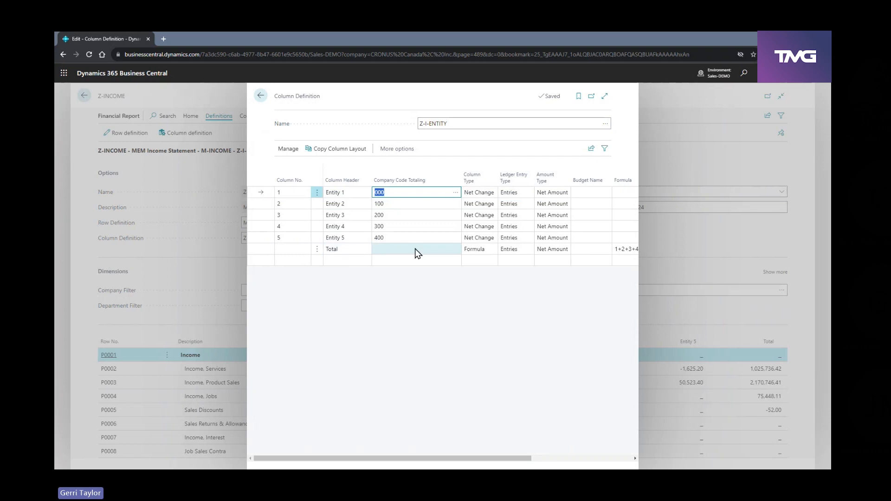
Close the Z-I-ENTITY column definition and the Z-INCOME report, and view the Z-CONS-IS MEM Consolidated IS from the Financial Reports list
left_click(260, 95)
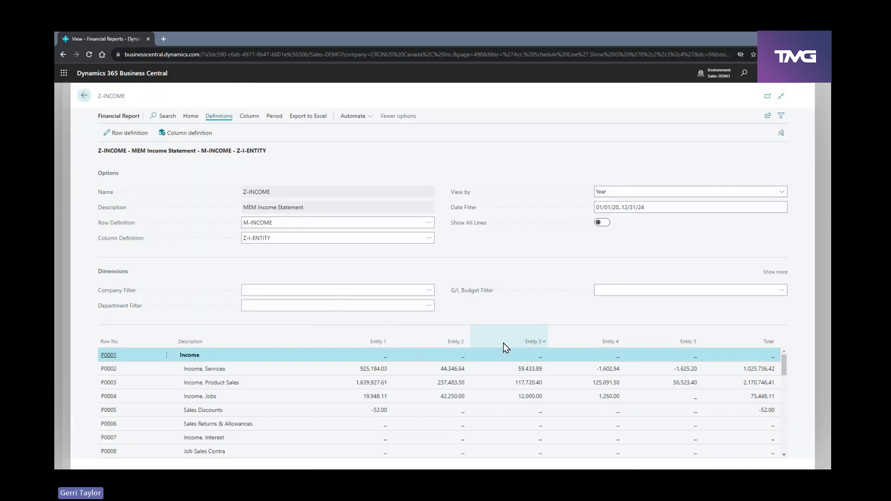
left_click(84, 98)
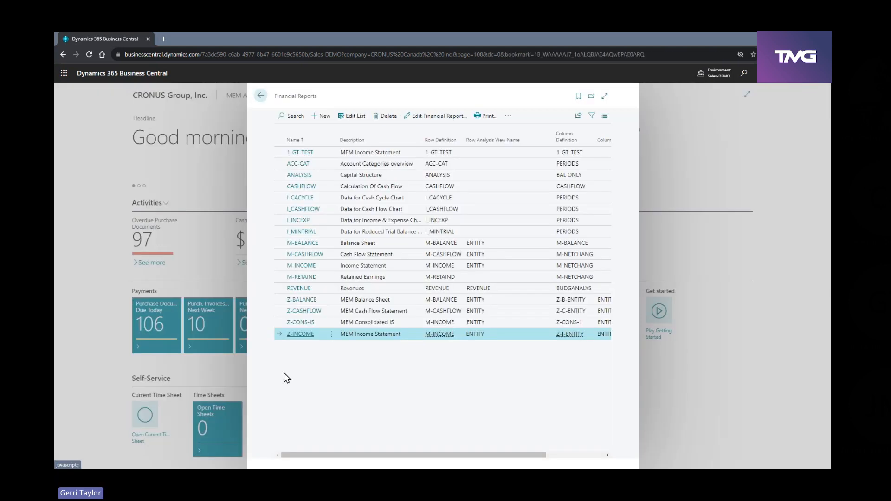
left_click(301, 322)
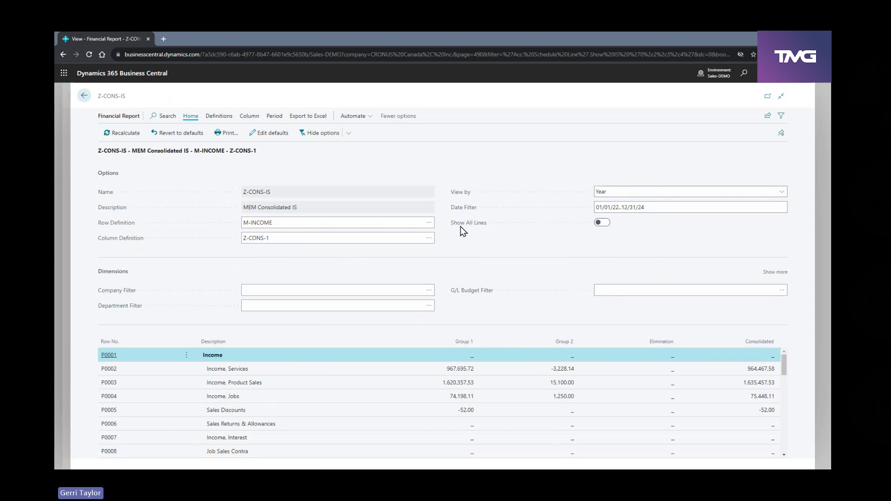
Examine the company code totaling and formula in the Z-CONS-1 column definition, and return to the home page
left_click(218, 116)
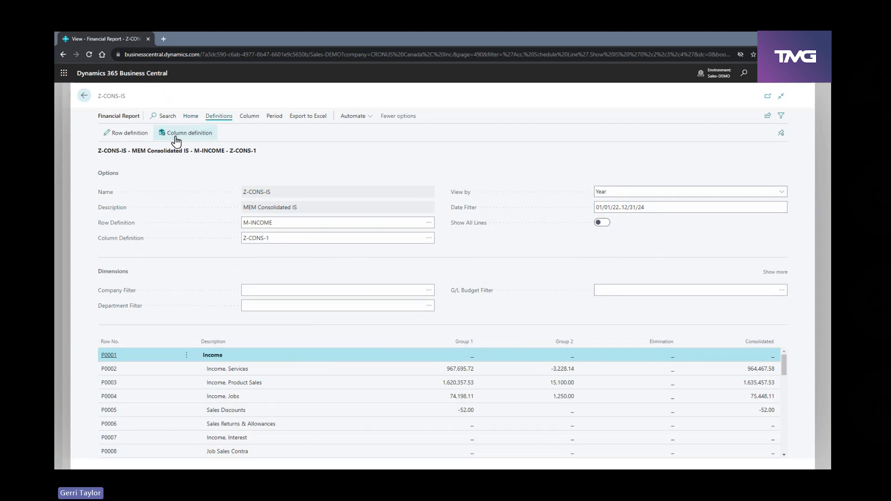
left_click(176, 139)
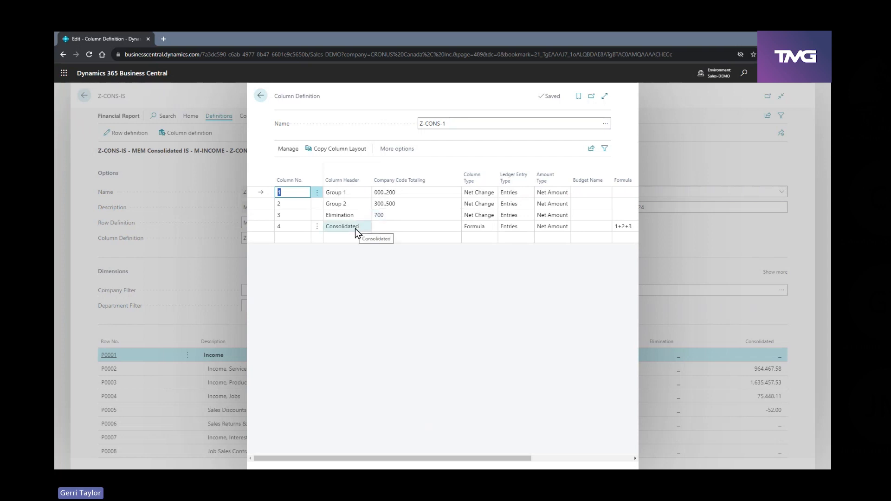
left_click(260, 98)
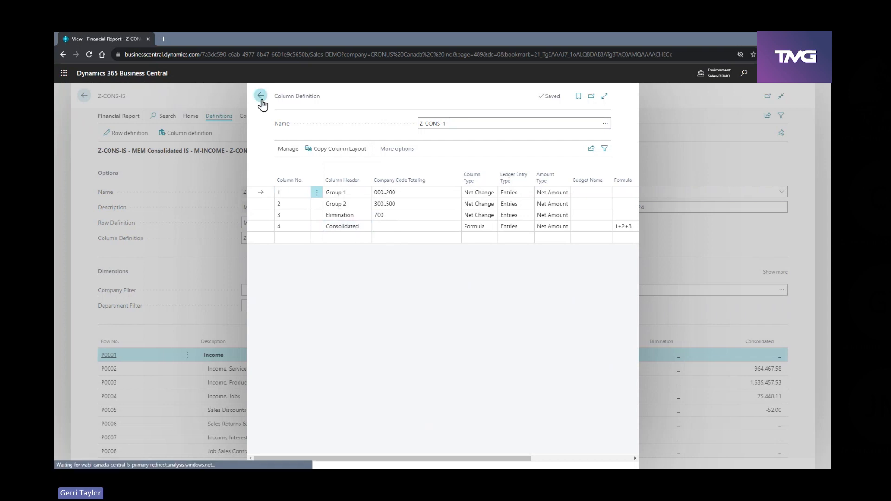
left_click(84, 95)
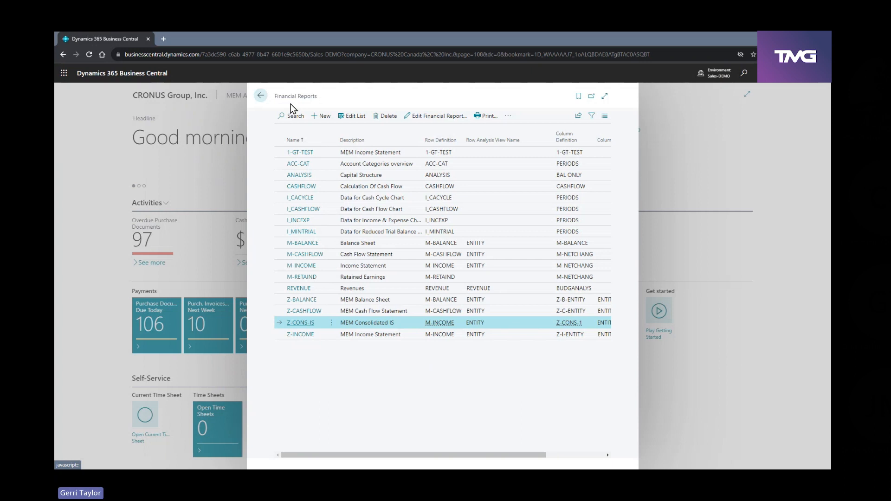
left_click(261, 99)
scroll(621, 278, "up", 15)
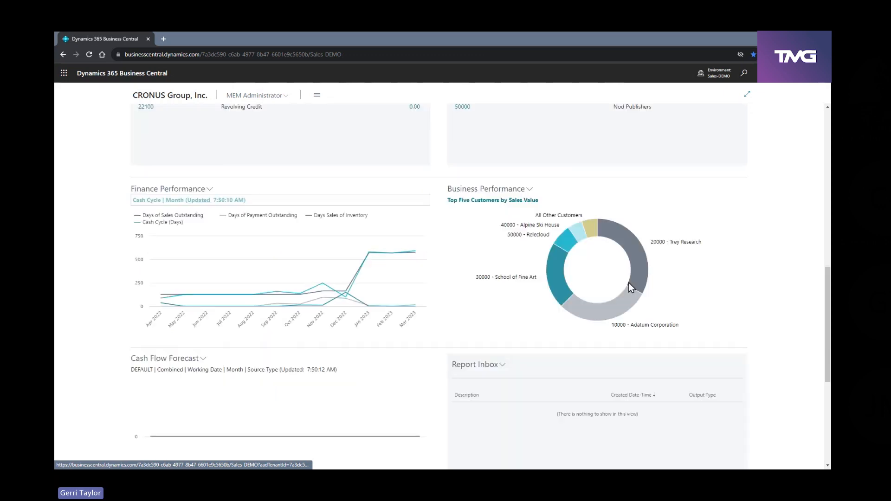